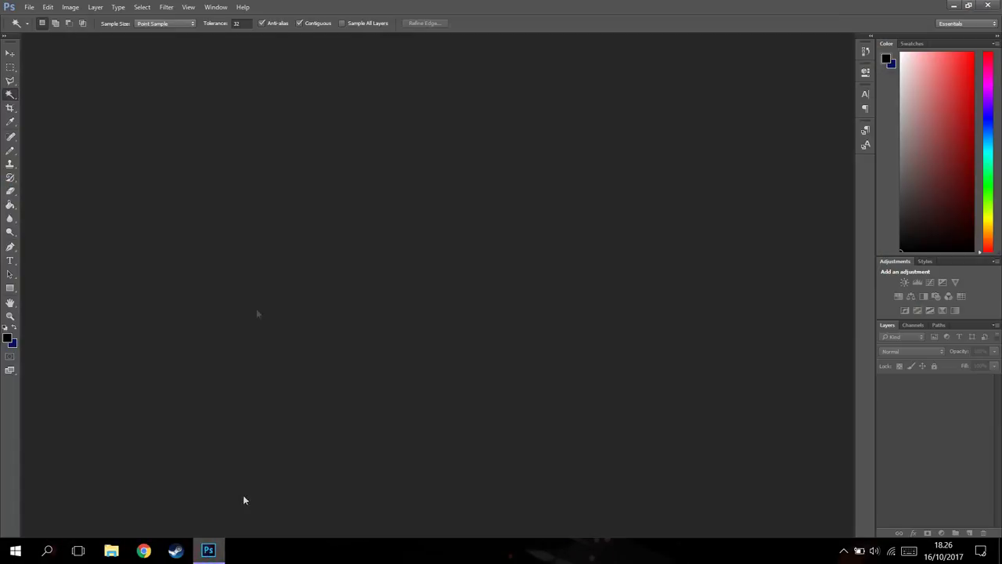
Step: Open anchartet.jpg from the Foto folder via File > Open
{"action": "left_click", "coordinate": [28, 7]}
{"action": "left_click", "coordinate": [47, 30]}
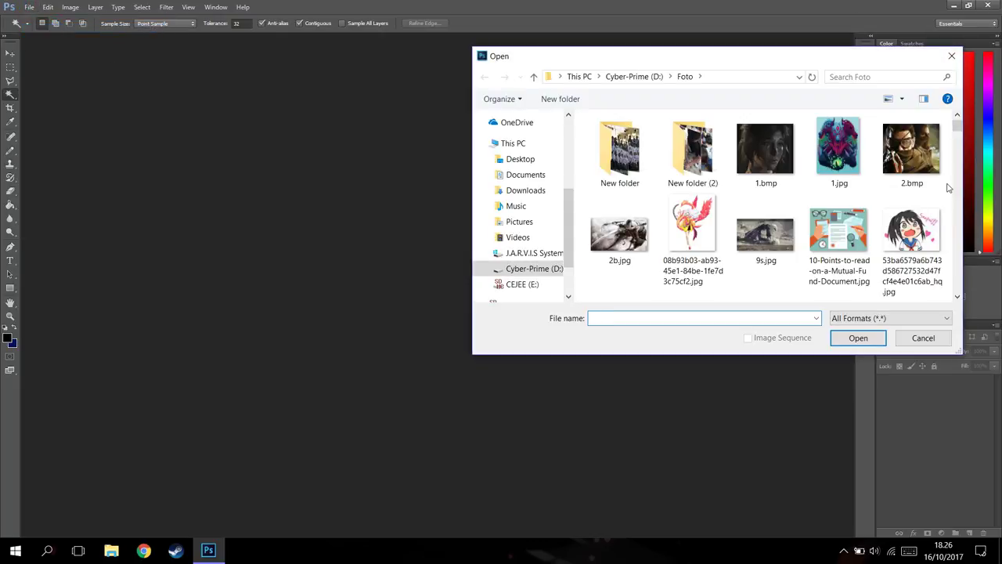
{"action": "scroll", "coordinate": [849, 188], "scroll_direction": "down", "scroll_amount": 3}
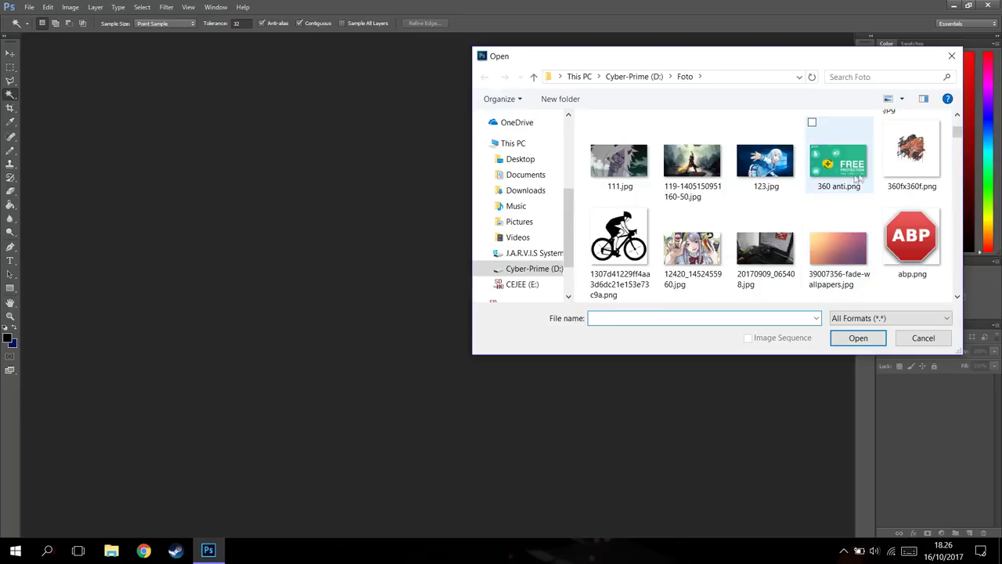
{"action": "scroll", "coordinate": [790, 213], "scroll_direction": "down", "scroll_amount": 1}
{"action": "scroll", "coordinate": [790, 213], "scroll_direction": "down", "scroll_amount": 1}
{"action": "scroll", "coordinate": [790, 213], "scroll_direction": "down", "scroll_amount": 1}
{"action": "scroll", "coordinate": [791, 213], "scroll_direction": "down", "scroll_amount": 1}
{"action": "scroll", "coordinate": [861, 208], "scroll_direction": "up", "scroll_amount": 3}
{"action": "left_click", "coordinate": [765, 246]}
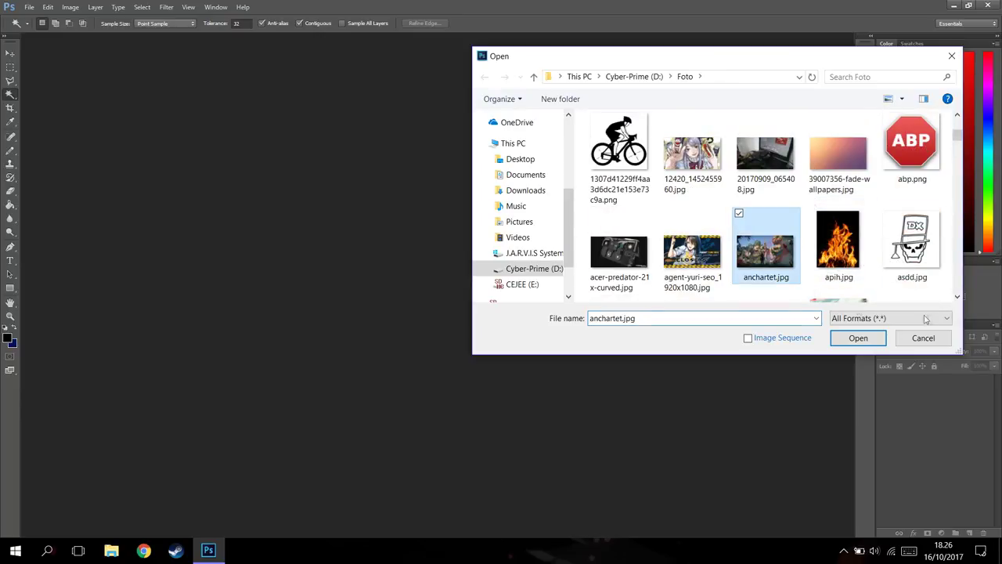
{"action": "left_click", "coordinate": [869, 338]}
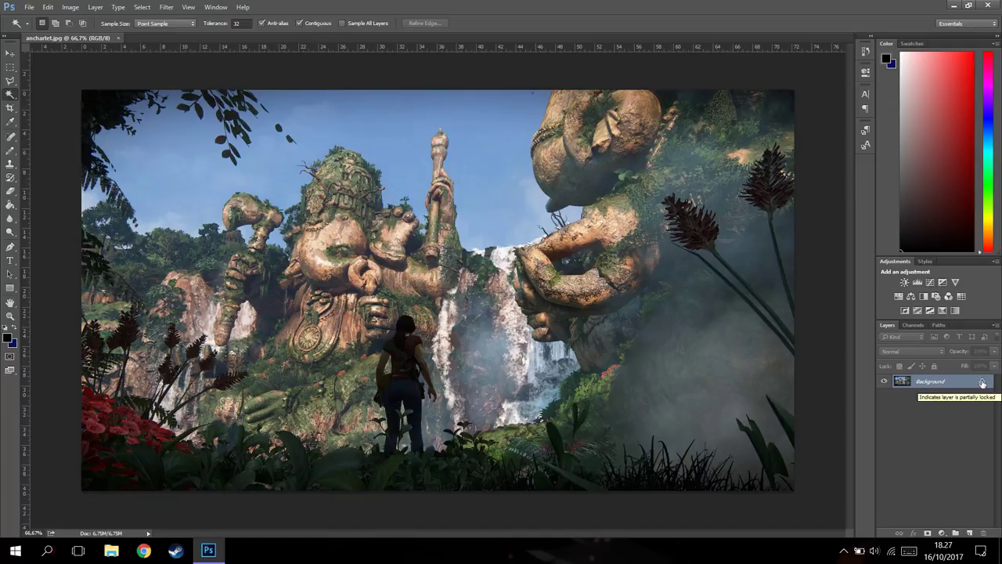
Step: Unlock the Background layer into Layer 0 and duplicate it as Layer 0 copy
{"action": "left_click", "coordinate": [982, 382]}
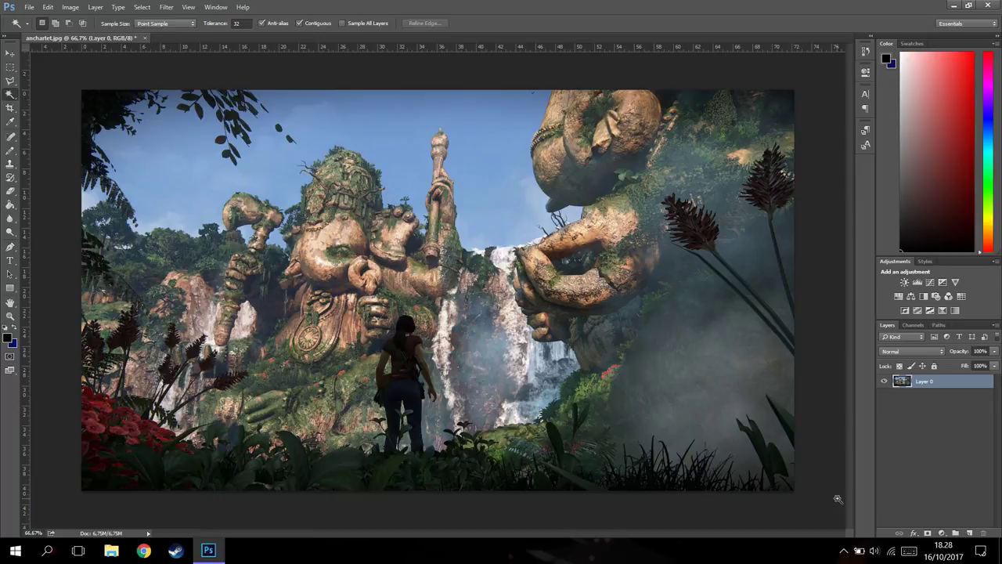
{"action": "key", "text": "ctrl+j"}
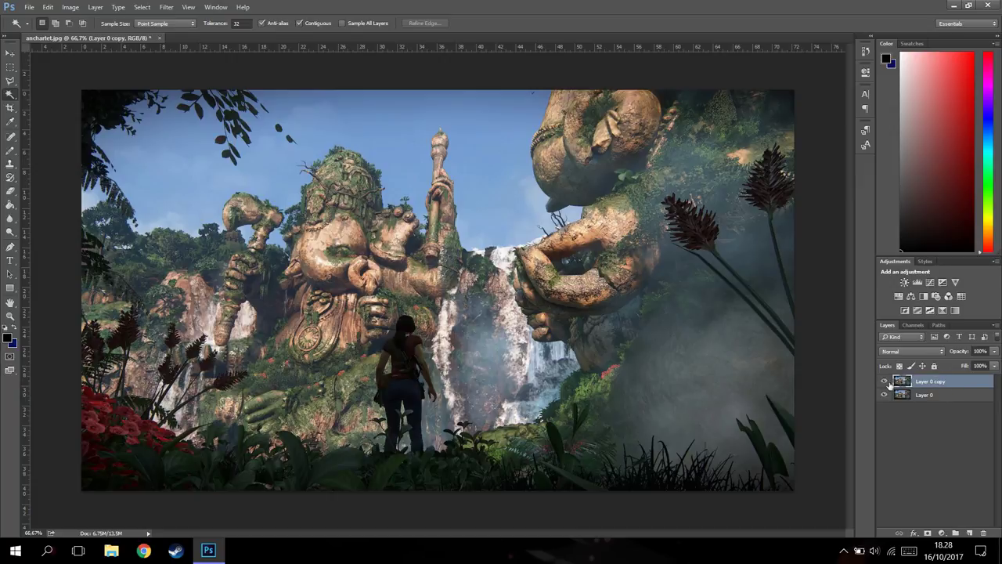
Step: Select Layer 0, then make Layer 0 copy the active layer again
{"action": "left_click", "coordinate": [930, 399]}
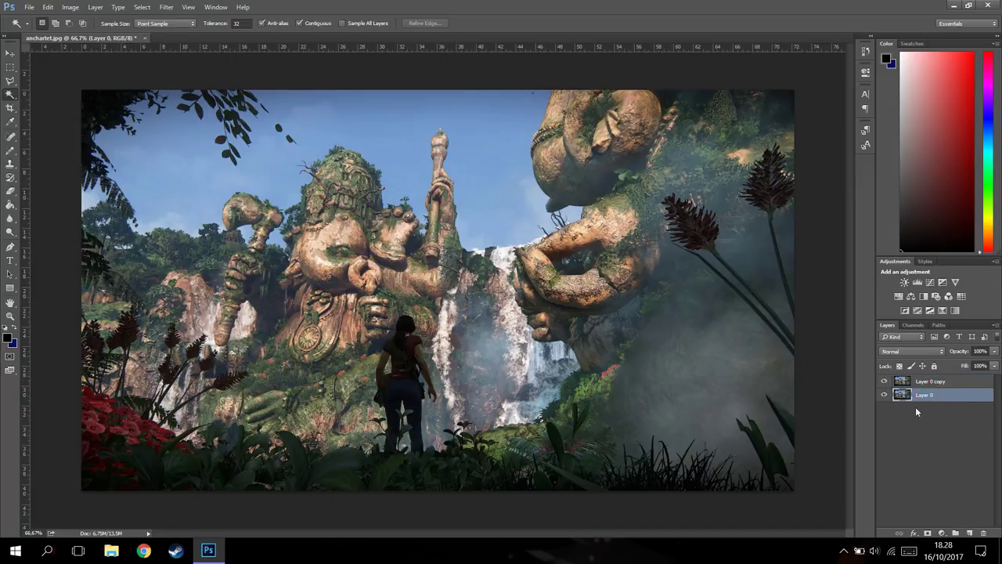
{"action": "left_click", "coordinate": [912, 382]}
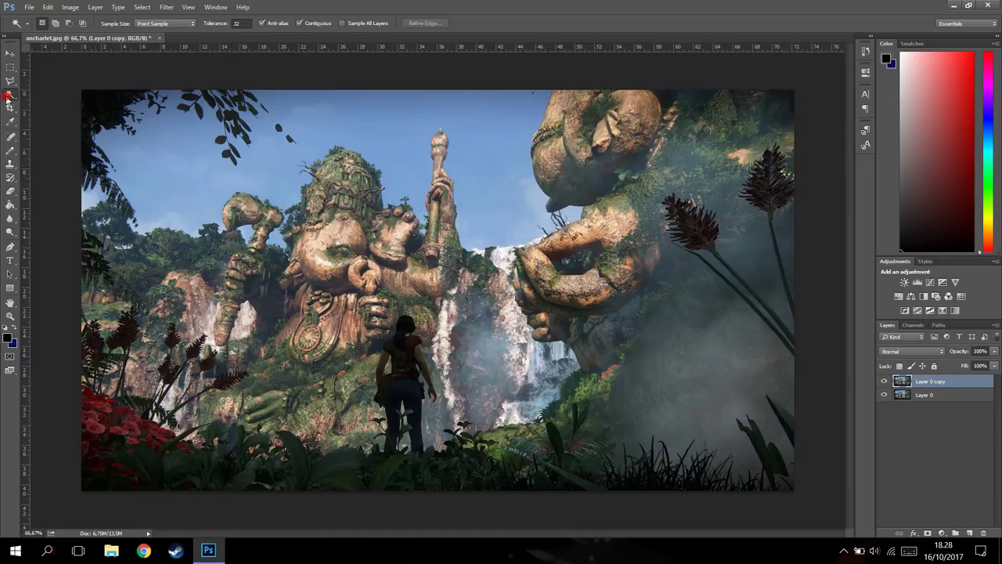
Step: Magic Wand select the blue sky, adding the top strip and the patch beside the right statue
{"action": "right_click", "coordinate": [7, 96]}
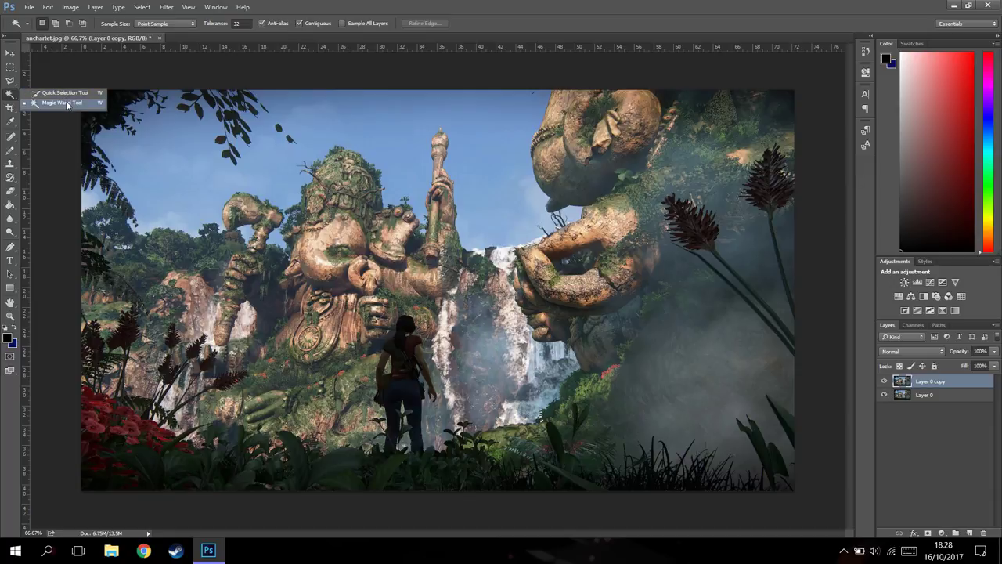
{"action": "left_click", "coordinate": [67, 105]}
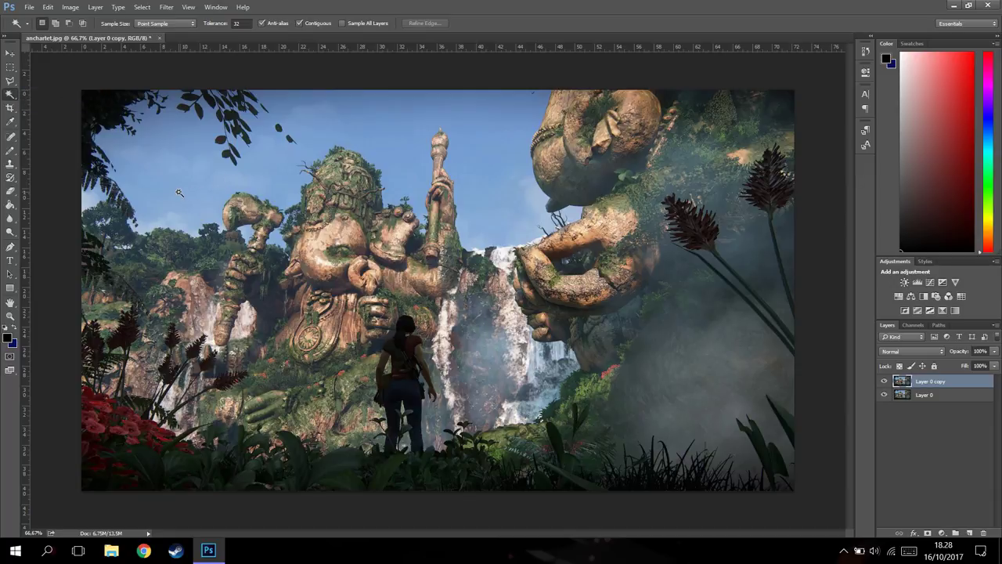
{"action": "left_click", "coordinate": [179, 190]}
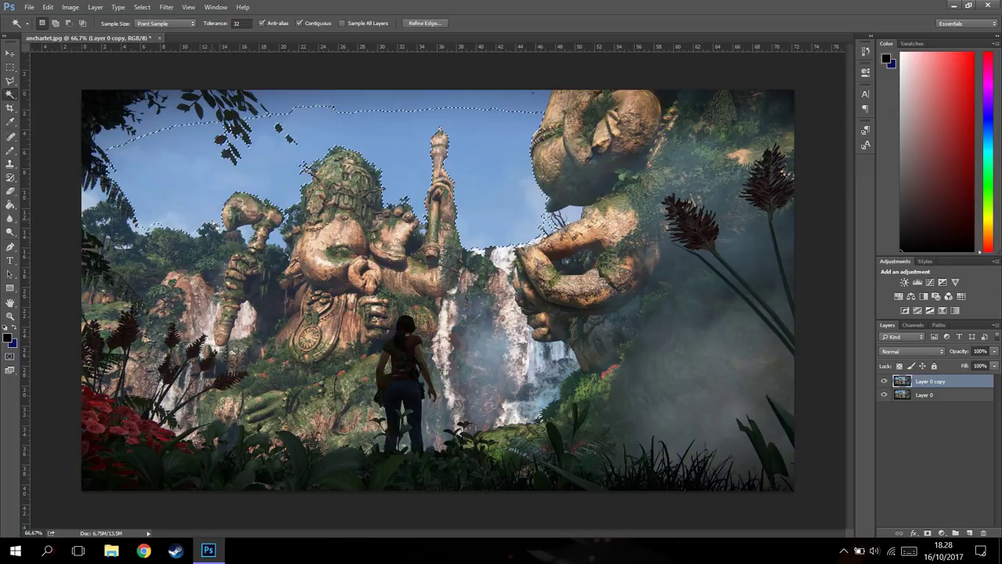
{"action": "left_click", "coordinate": [401, 103]}
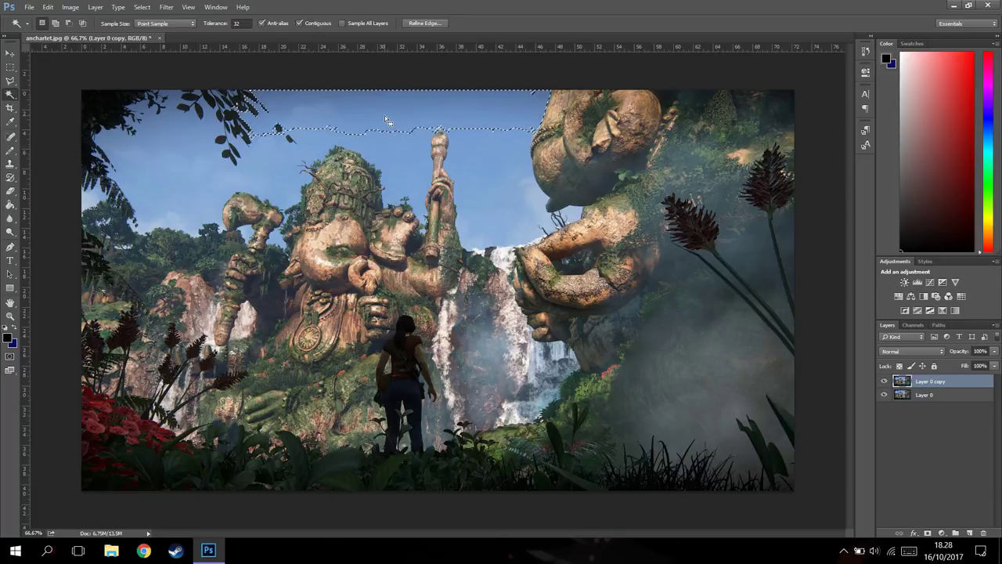
{"action": "left_click", "coordinate": [167, 172], "text": "shift"}
{"action": "left_click", "coordinate": [264, 151], "text": "shift"}
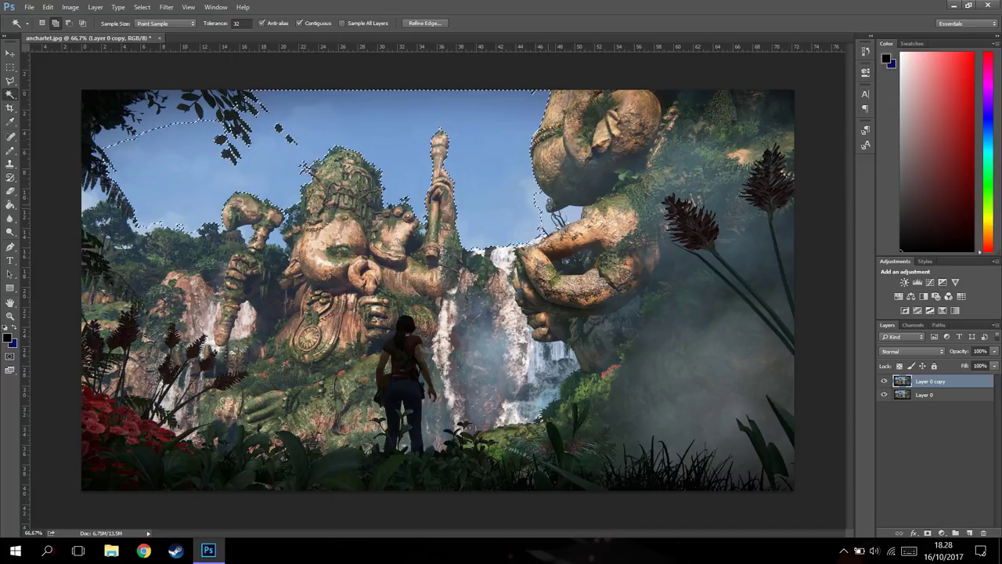
{"action": "left_click", "coordinate": [565, 221], "text": "shift"}
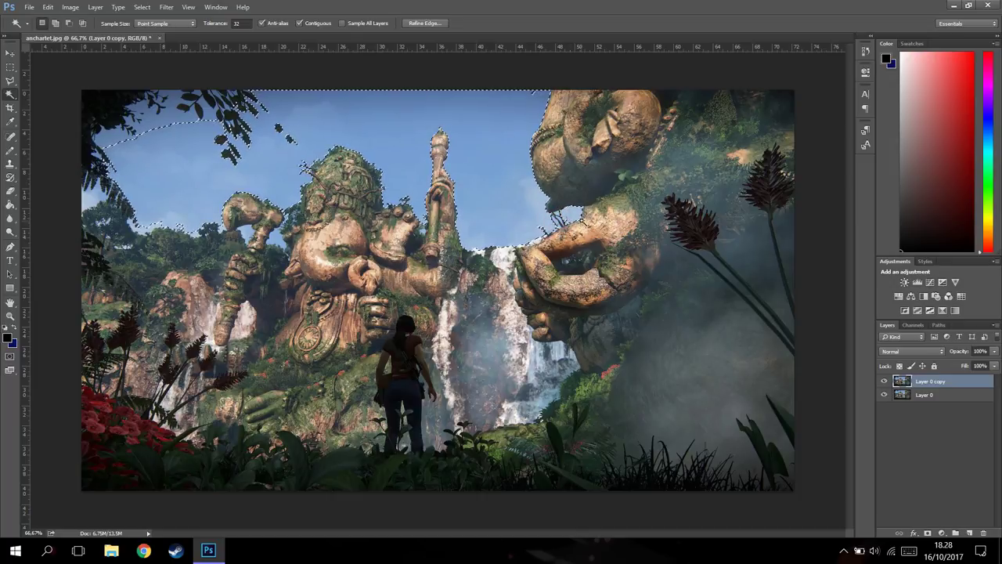
Step: Zoom in and add the sky gaps between the top leaves to the selection
{"action": "scroll", "coordinate": [565, 219], "scroll_direction": "up", "scroll_amount": 2}
{"action": "scroll", "coordinate": [565, 219], "scroll_direction": "up", "scroll_amount": 3}
{"action": "scroll", "coordinate": [564, 220], "scroll_direction": "up", "scroll_amount": 1}
{"action": "scroll", "coordinate": [565, 219], "scroll_direction": "up", "scroll_amount": 2}
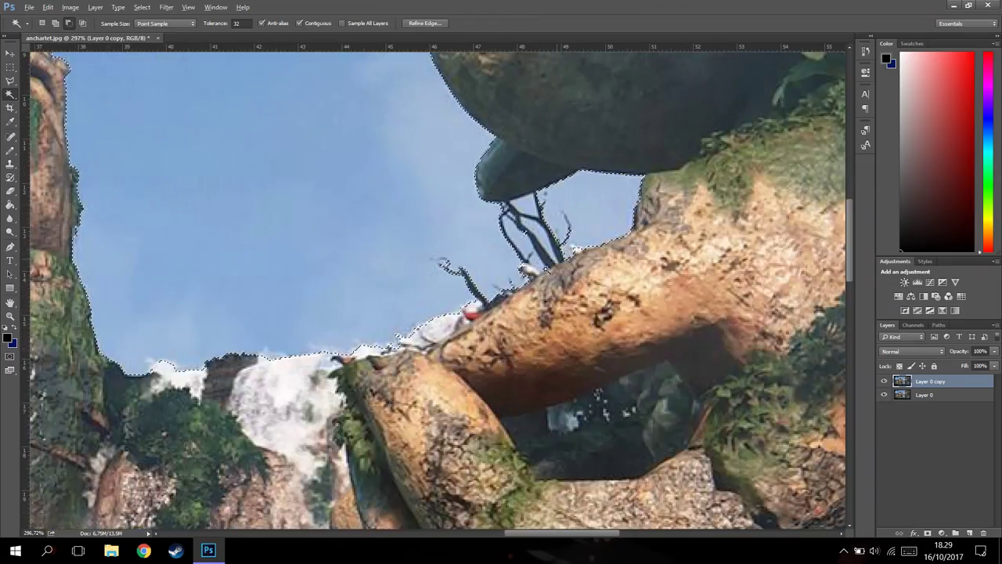
{"action": "scroll", "coordinate": [524, 285], "scroll_direction": "up", "scroll_amount": 1}
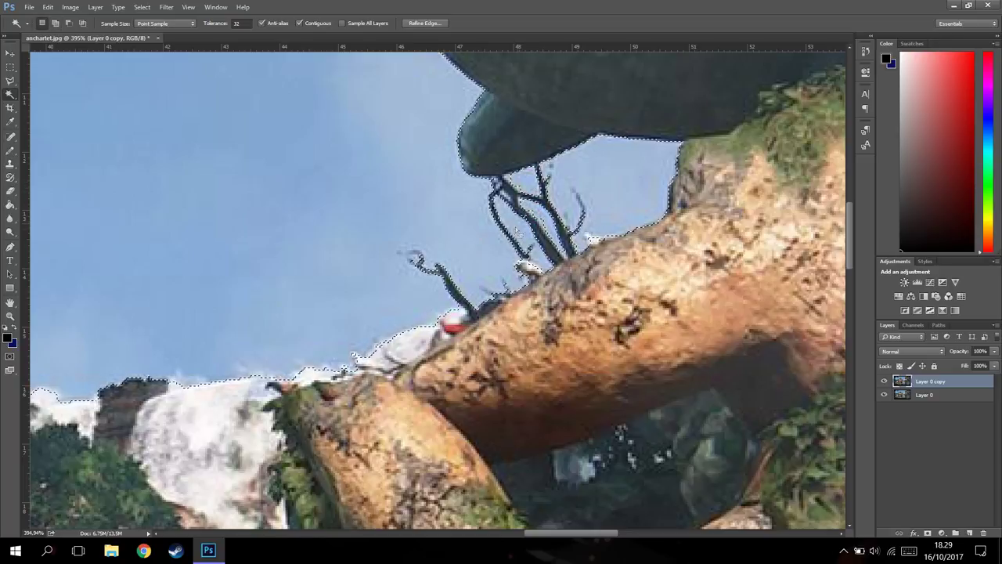
{"action": "scroll", "coordinate": [501, 231], "scroll_direction": "down", "scroll_amount": 2}
{"action": "scroll", "coordinate": [470, 228], "scroll_direction": "down", "scroll_amount": 2}
{"action": "scroll", "coordinate": [439, 227], "scroll_direction": "down", "scroll_amount": 2}
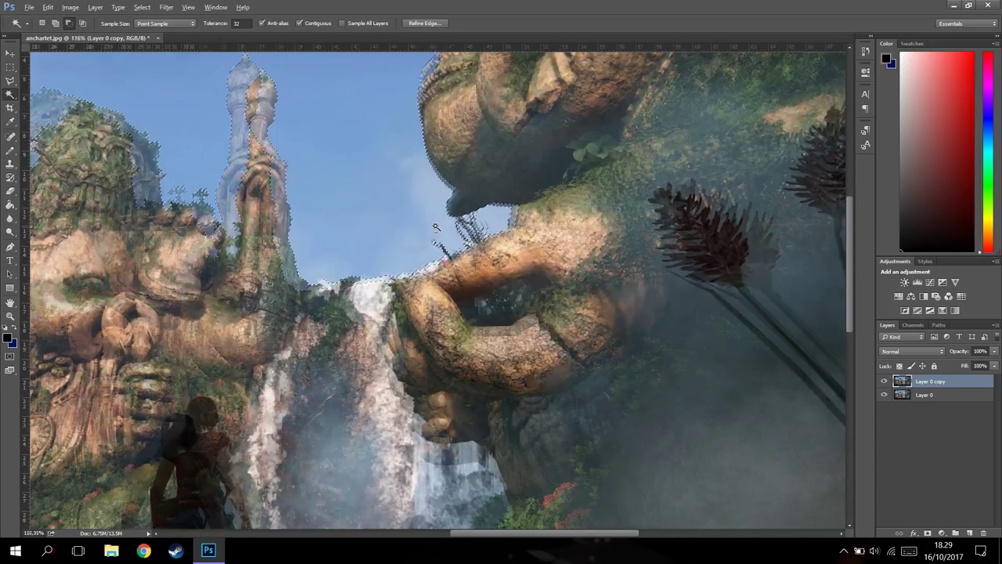
{"action": "scroll", "coordinate": [435, 227], "scroll_direction": "down", "scroll_amount": 1}
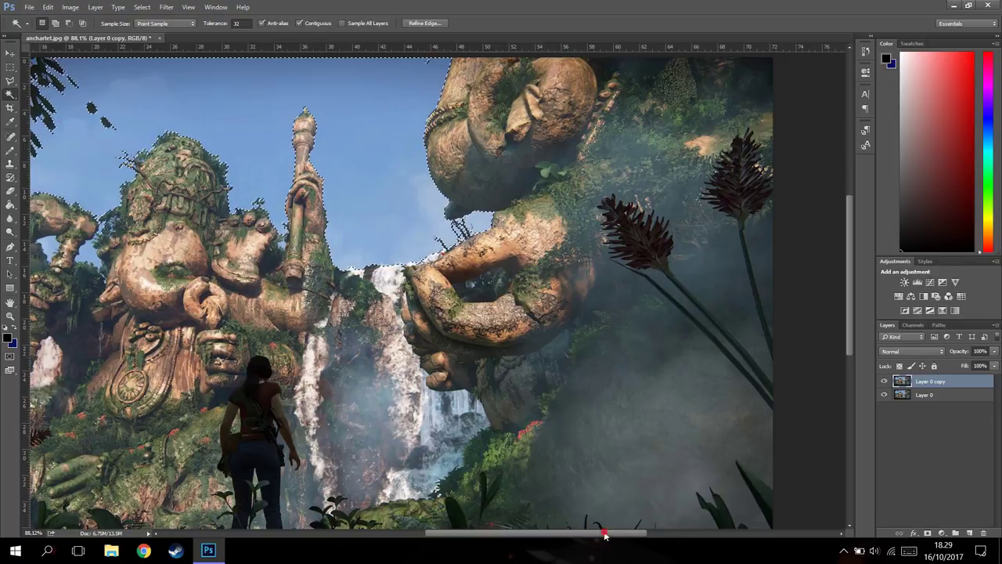
{"action": "left_click_drag", "start_coordinate": [604, 534], "coordinate": [498, 534]}
{"action": "scroll", "coordinate": [258, 188], "scroll_direction": "up", "scroll_amount": 2}
{"action": "scroll", "coordinate": [258, 188], "scroll_direction": "up", "scroll_amount": 1}
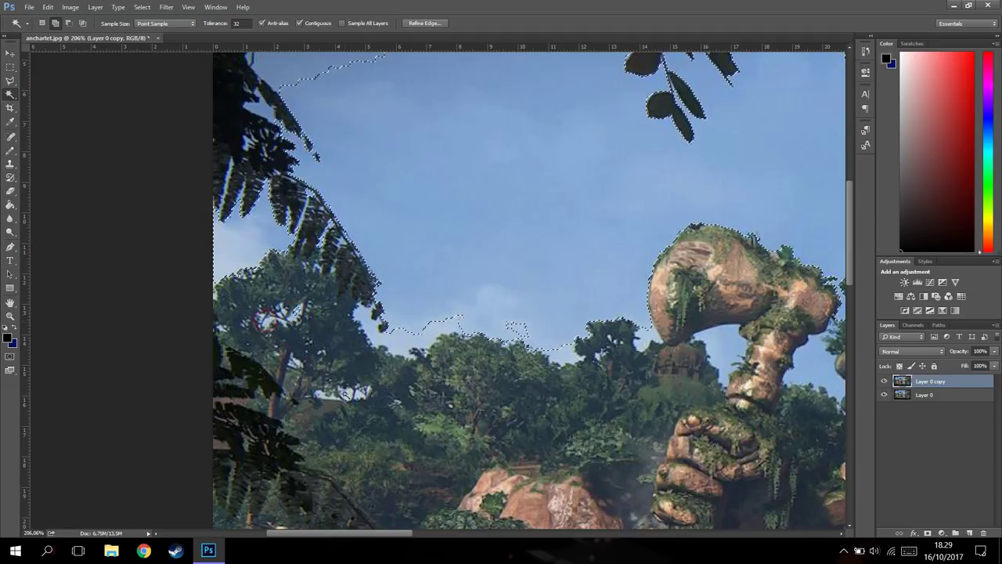
{"action": "scroll", "coordinate": [759, 232], "scroll_direction": "up", "scroll_amount": 2}
{"action": "scroll", "coordinate": [759, 232], "scroll_direction": "up", "scroll_amount": 2}
{"action": "scroll", "coordinate": [760, 233], "scroll_direction": "up", "scroll_amount": 2}
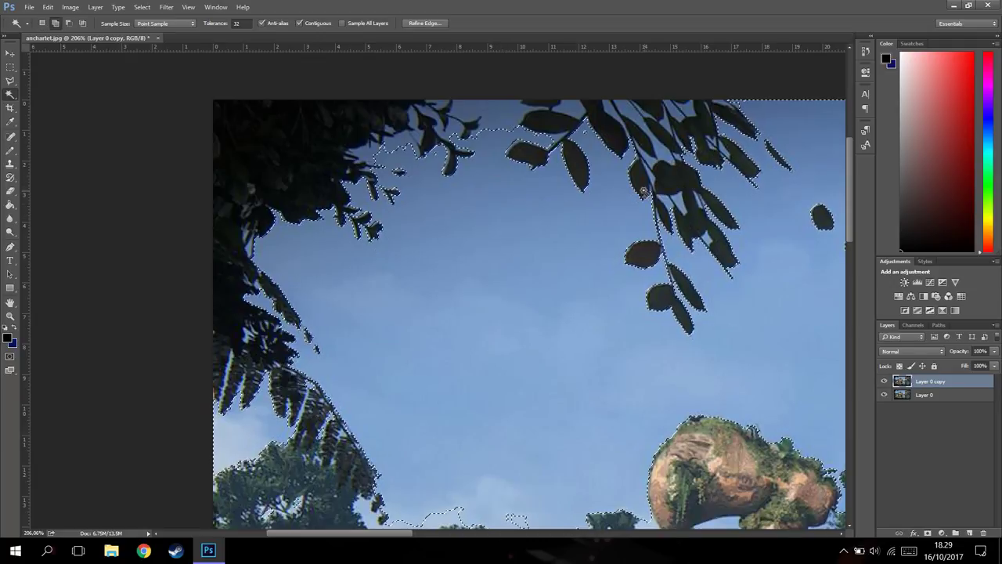
{"action": "left_click", "coordinate": [416, 135]}
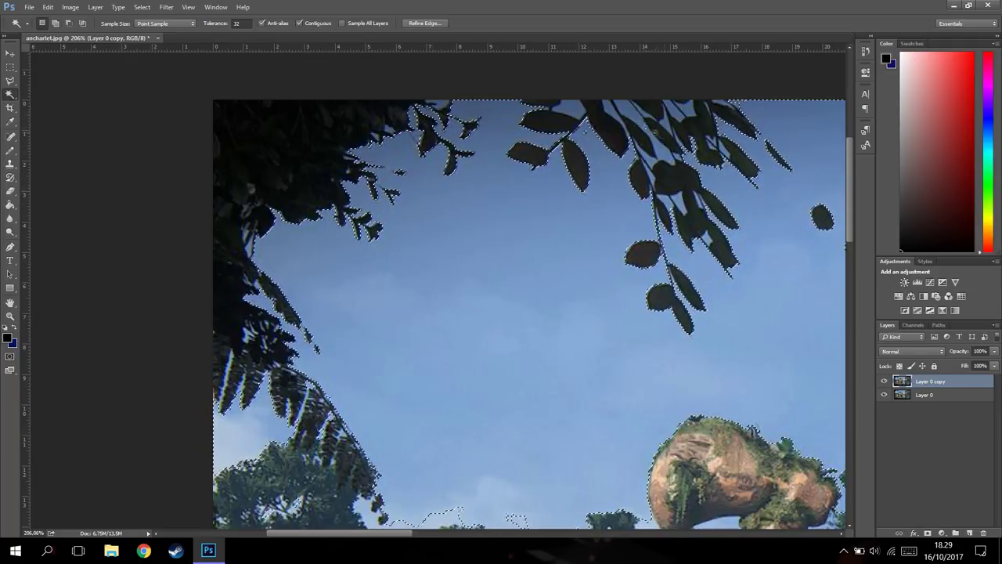
{"action": "left_click", "coordinate": [629, 113], "text": "shift"}
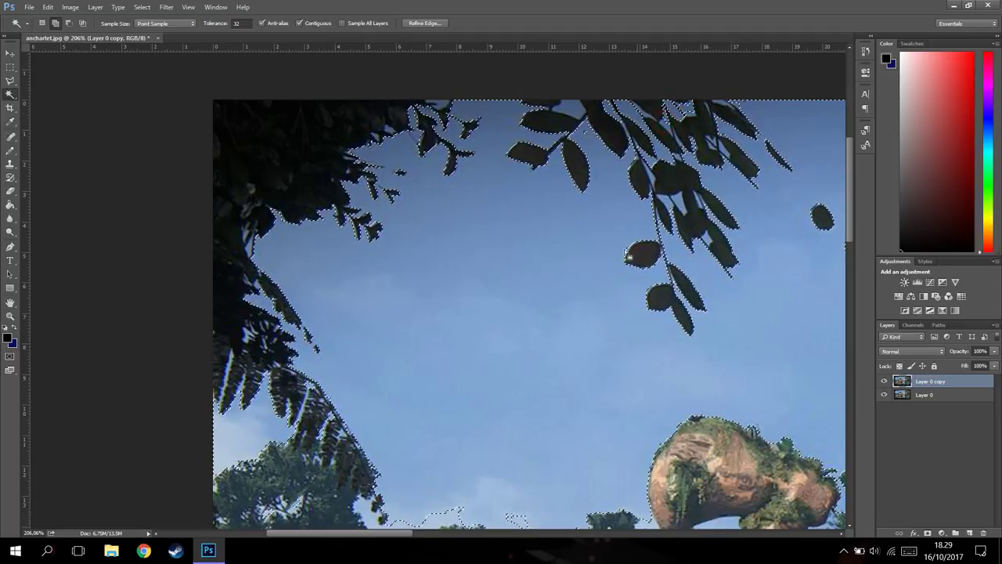
Step: Extend the sky selection along the left treeline, then zoom back out
{"action": "scroll", "coordinate": [610, 235], "scroll_direction": "down", "scroll_amount": 1}
{"action": "scroll", "coordinate": [593, 220], "scroll_direction": "down", "scroll_amount": 1}
{"action": "scroll", "coordinate": [626, 235], "scroll_direction": "down", "scroll_amount": 2}
{"action": "scroll", "coordinate": [702, 250], "scroll_direction": "down", "scroll_amount": 1}
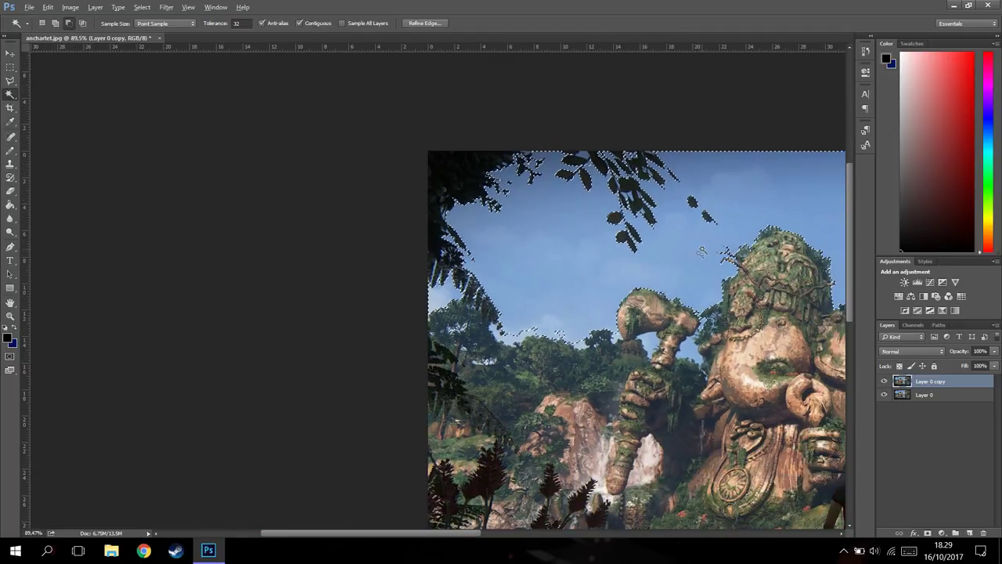
{"action": "scroll", "coordinate": [566, 373], "scroll_direction": "up", "scroll_amount": 3}
{"action": "scroll", "coordinate": [566, 372], "scroll_direction": "up", "scroll_amount": 2}
{"action": "left_click", "coordinate": [565, 371], "text": "shift"}
{"action": "scroll", "coordinate": [630, 323], "scroll_direction": "down", "scroll_amount": 5, "text": "alt"}
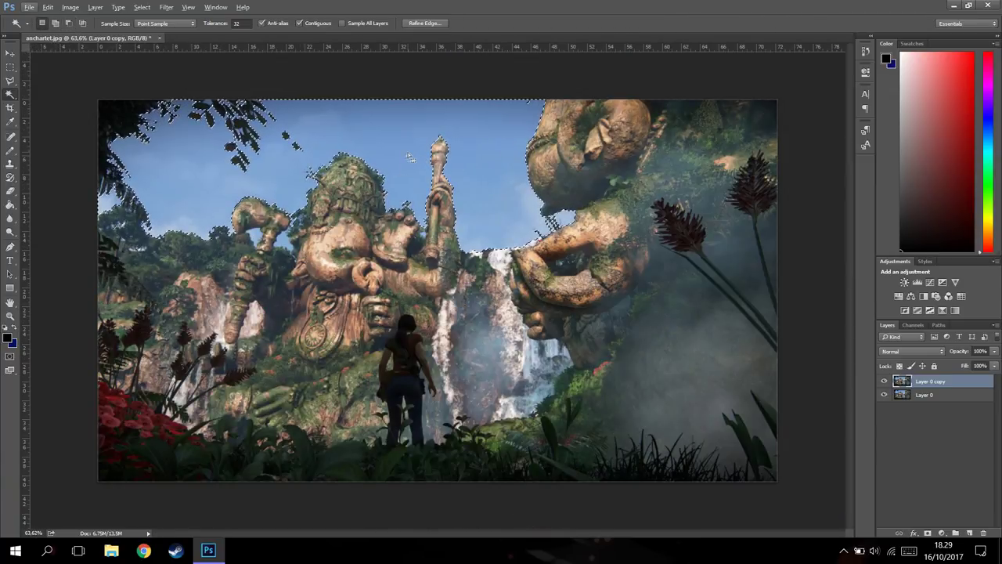
Step: Copy the selected sky onto a new Layer 1 and preview it with the screenshot layers hidden
{"action": "right_click", "coordinate": [395, 124]}
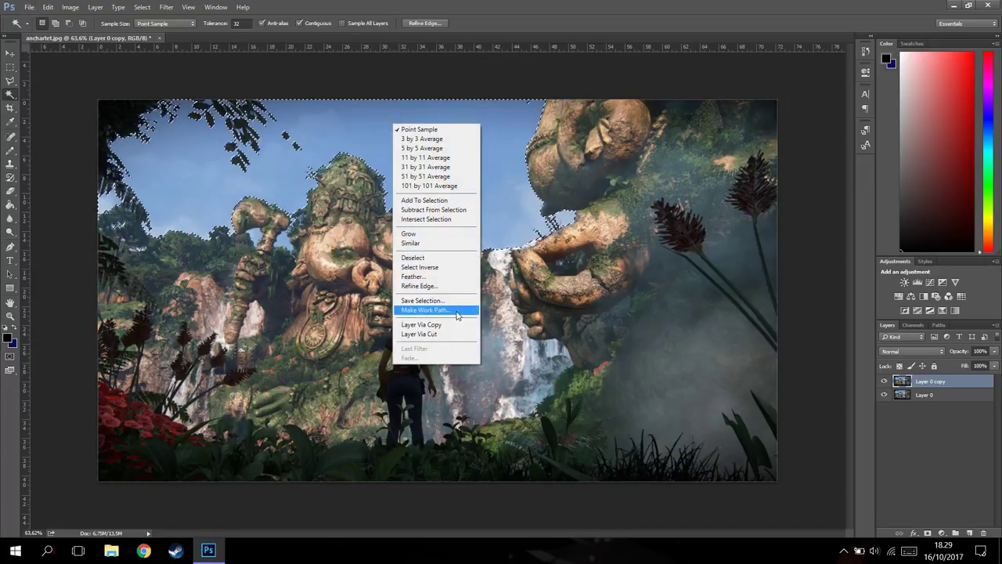
{"action": "left_click", "coordinate": [438, 327]}
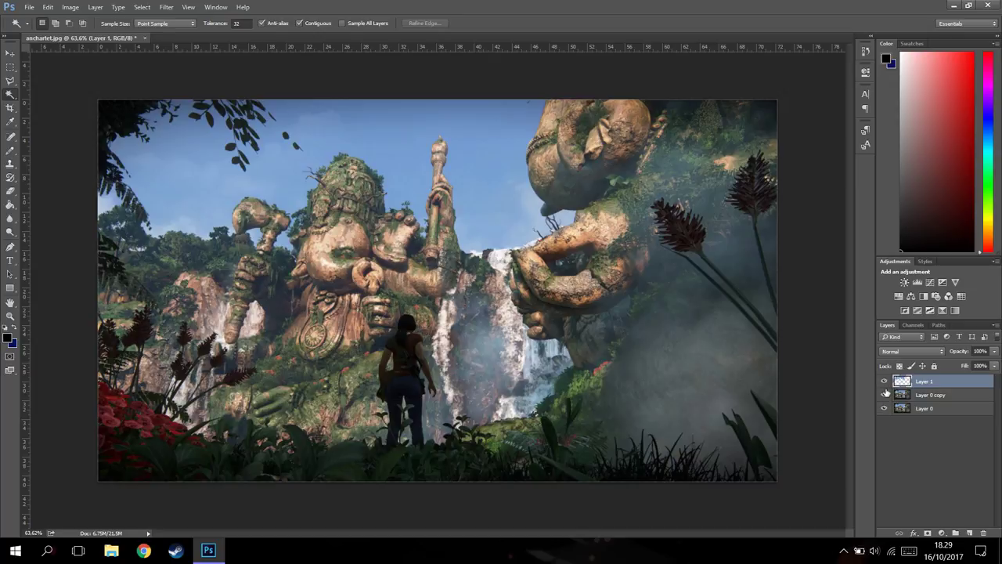
{"action": "left_click_drag", "start_coordinate": [885, 398], "coordinate": [884, 408]}
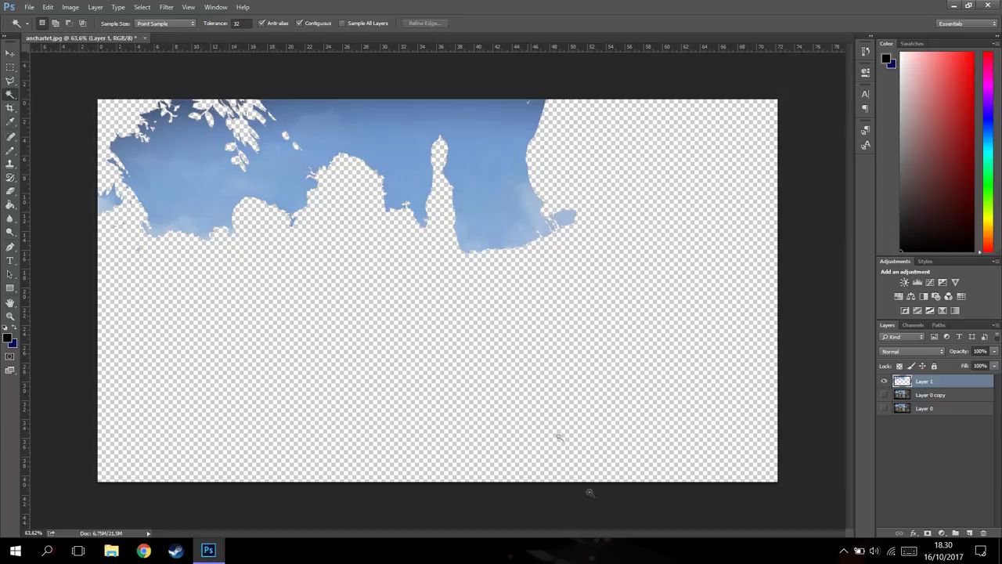
{"action": "left_click_drag", "start_coordinate": [884, 408], "coordinate": [884, 395]}
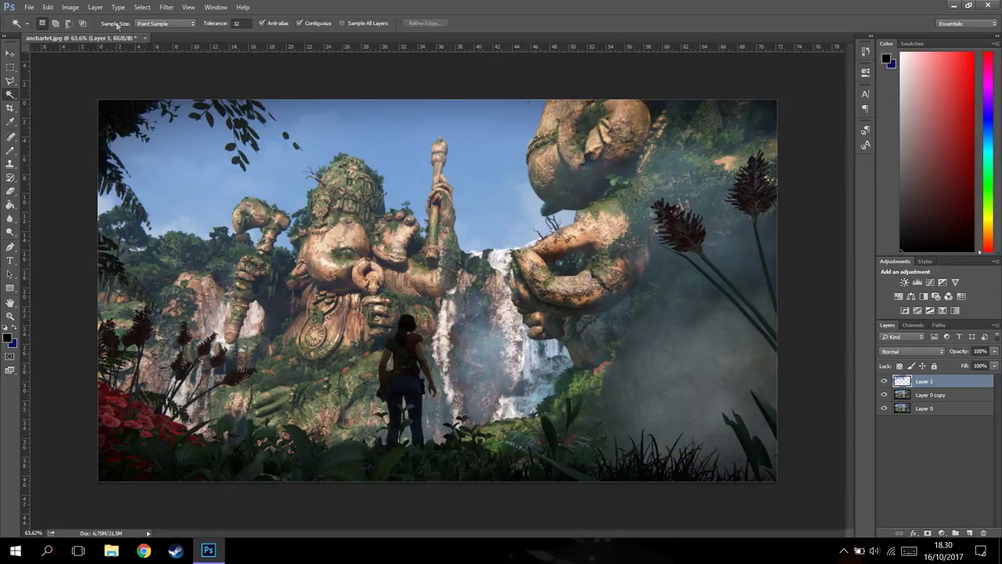
{"action": "left_click", "coordinate": [69, 7]}
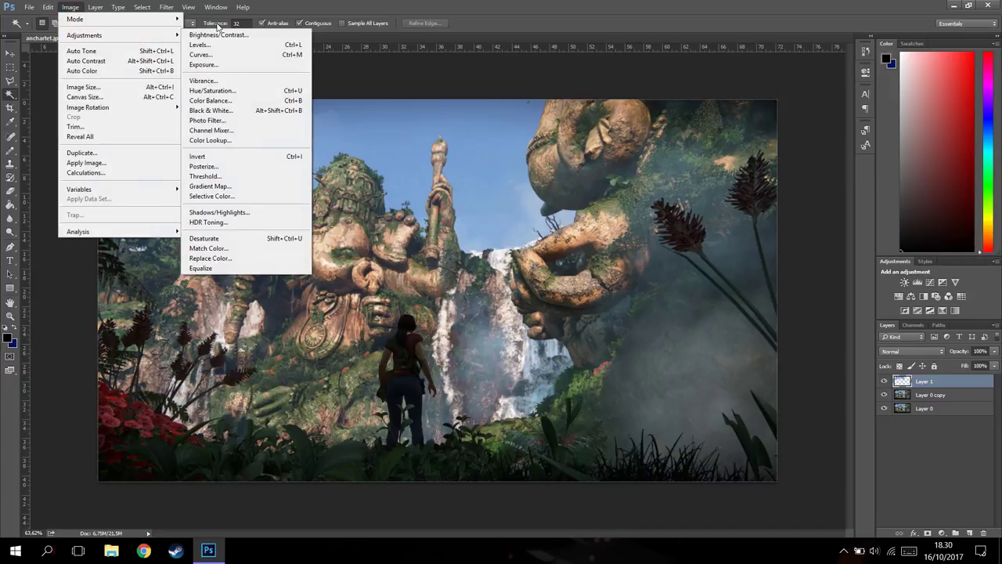
{"action": "mouse_move", "coordinate": [85, 35]}
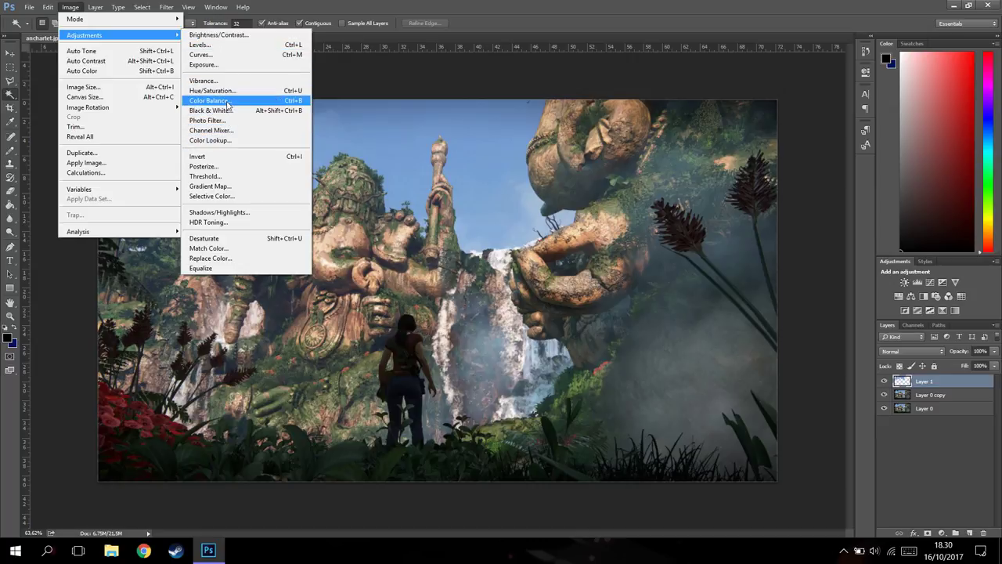
Step: Apply Color Balance to Layer 1 with midtones Yellow–Blue at +100
{"action": "left_click", "coordinate": [227, 102]}
{"action": "mouse_move", "coordinate": [618, 325]}
{"action": "left_mouse_down"}
{"action": "mouse_move", "coordinate": [624, 195]}
{"action": "mouse_move", "coordinate": [649, 154]}
{"action": "left_mouse_up"}
{"action": "left_click_drag", "start_coordinate": [616, 222], "coordinate": [669, 222]}
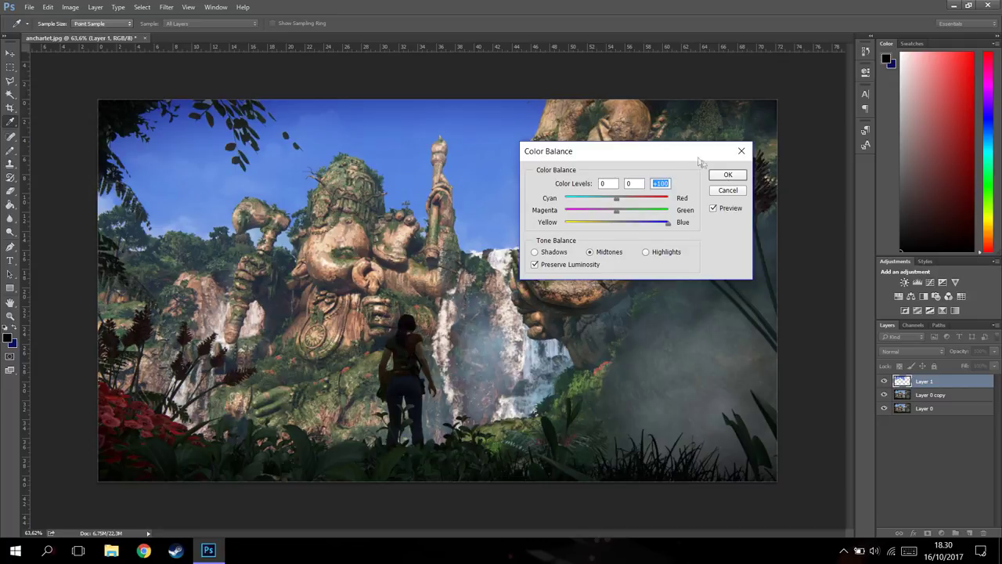
{"action": "left_click_drag", "start_coordinate": [681, 149], "coordinate": [615, 236]}
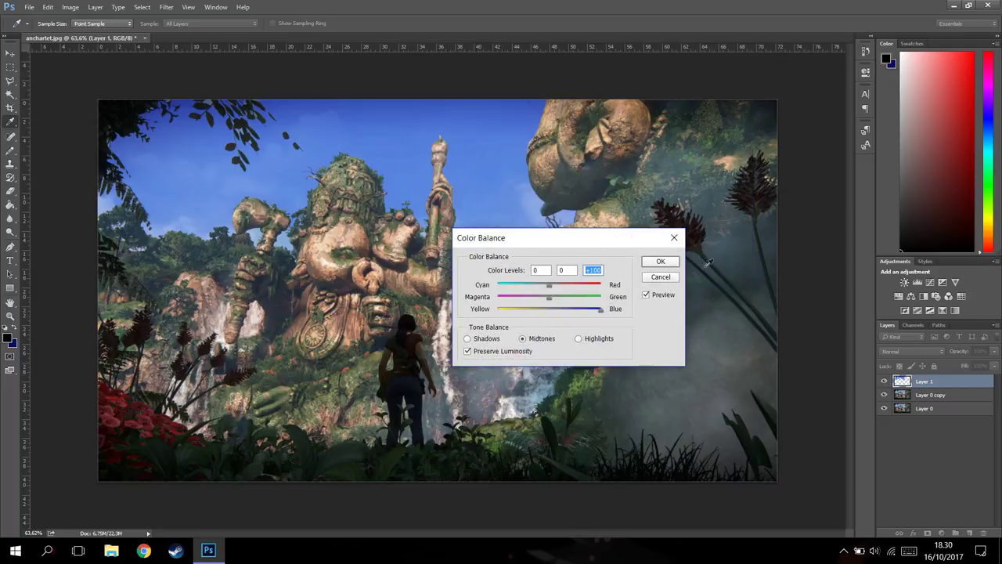
{"action": "left_click", "coordinate": [660, 261]}
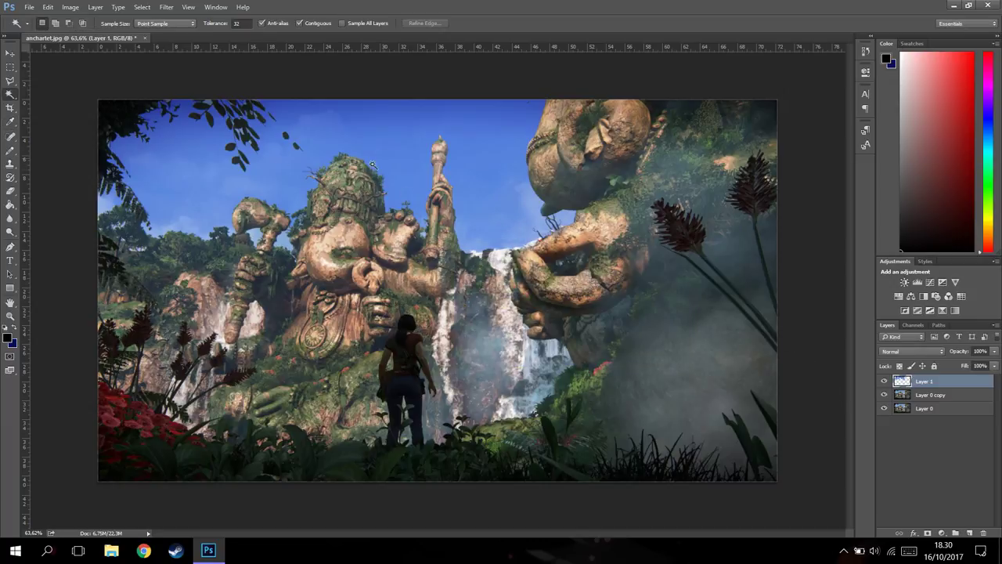
Step: Toggle Layer 1's visibility off and on to compare with the original sky
{"action": "left_click", "coordinate": [884, 382]}
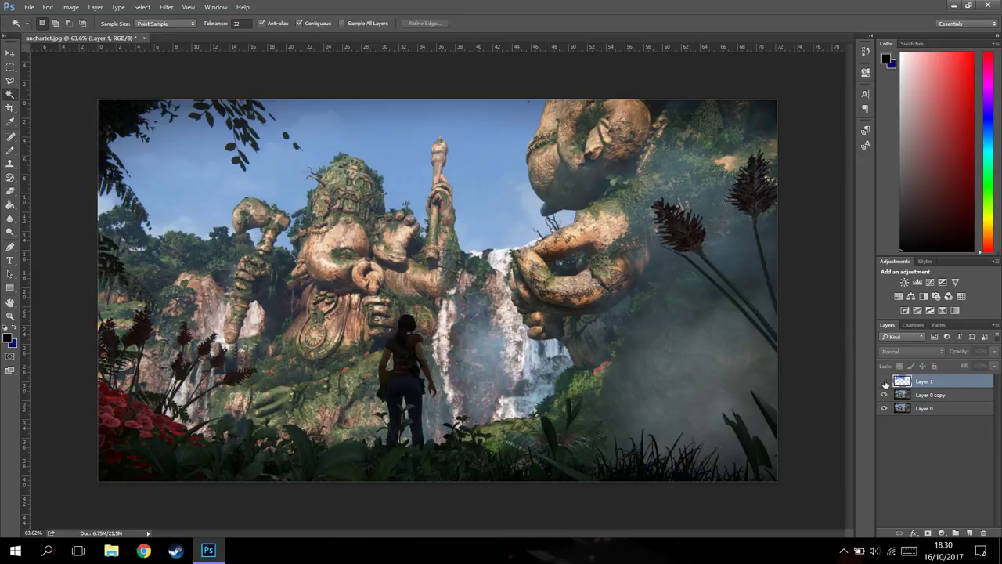
{"action": "left_click", "coordinate": [885, 381]}
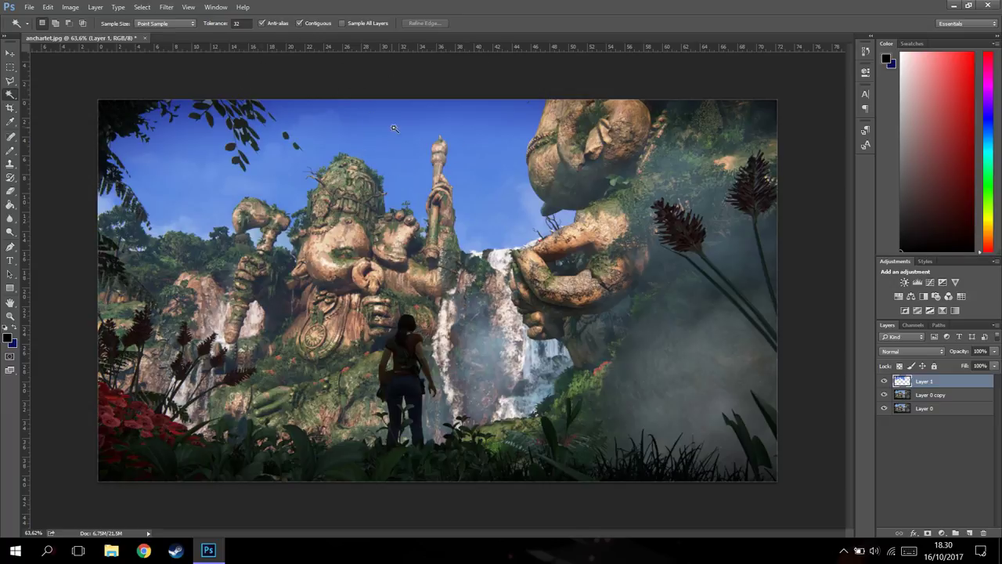
{"action": "left_click", "coordinate": [48, 8]}
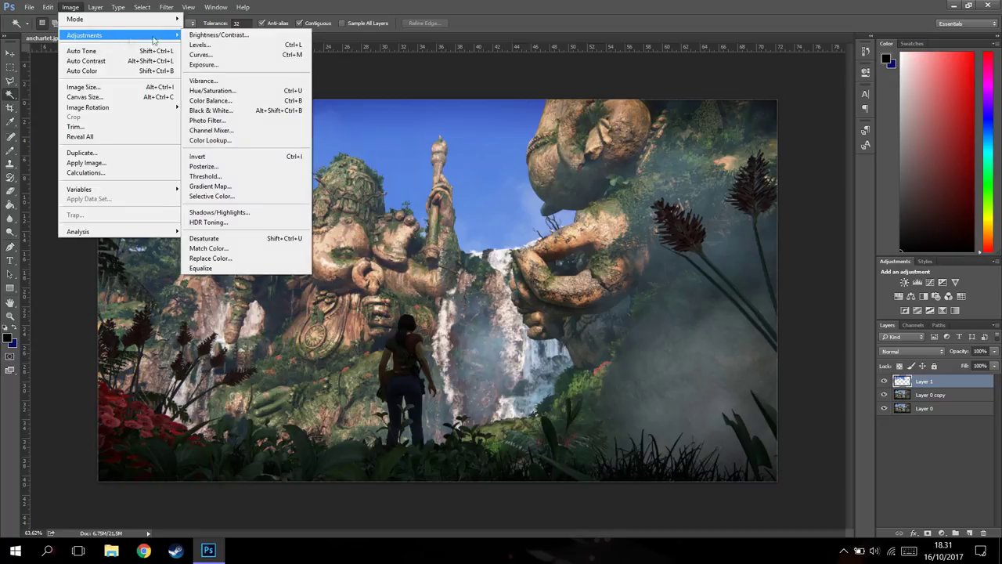
{"action": "mouse_move", "coordinate": [85, 35]}
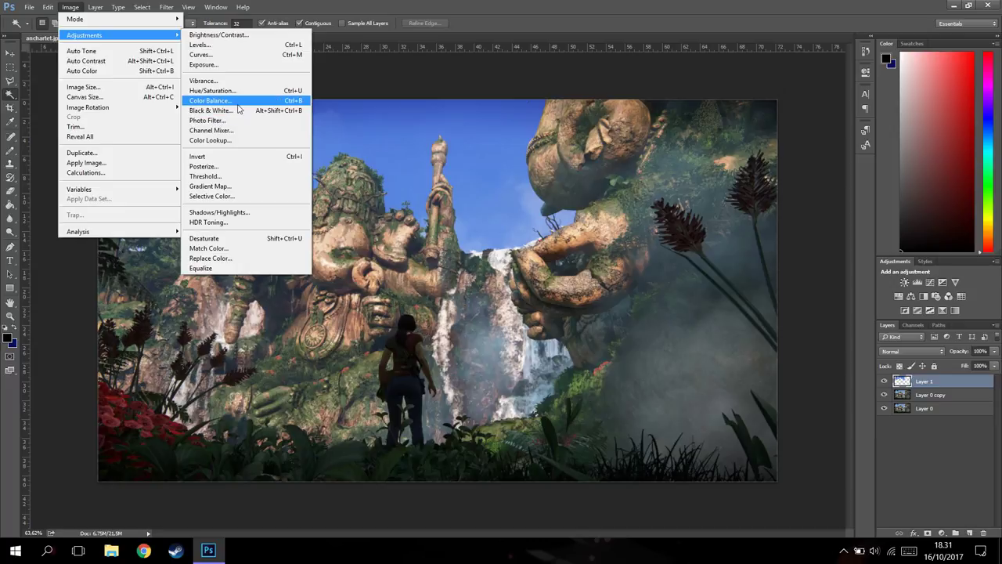
Step: Apply Color Balance with midtones shifted fully toward Yellow (-100) on Layer 1
{"action": "left_click", "coordinate": [237, 105]}
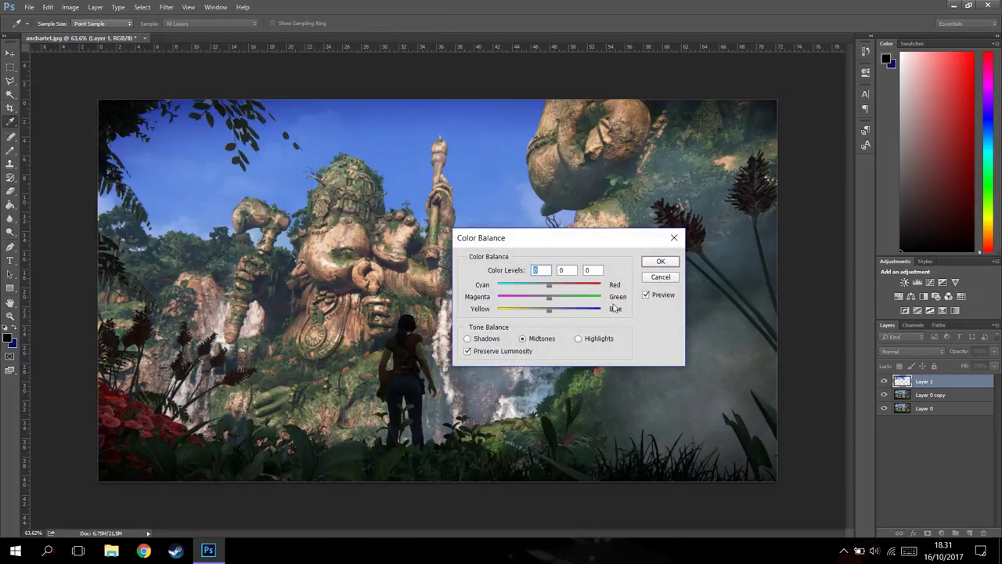
{"action": "left_click_drag", "start_coordinate": [550, 310], "coordinate": [474, 317]}
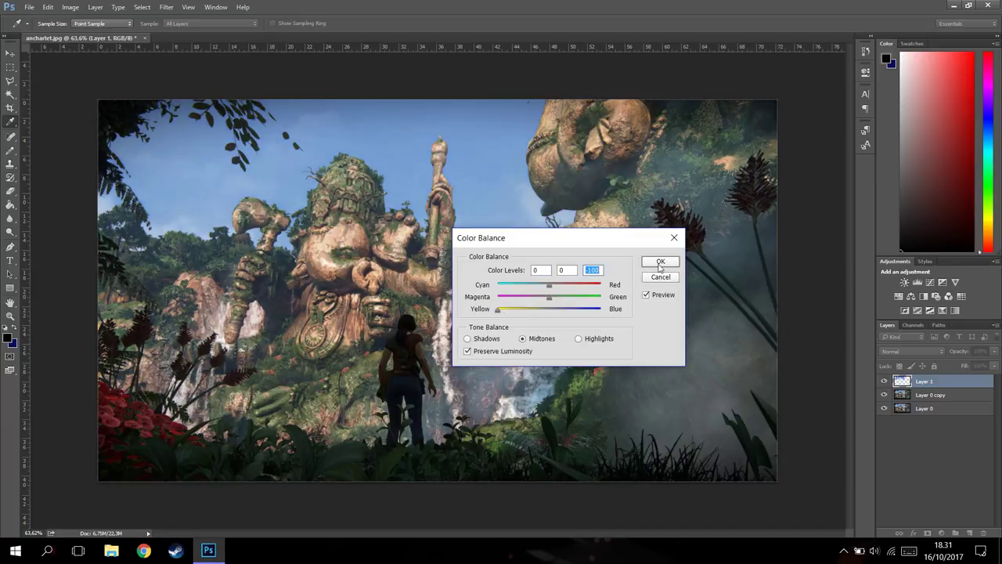
{"action": "left_click", "coordinate": [660, 264]}
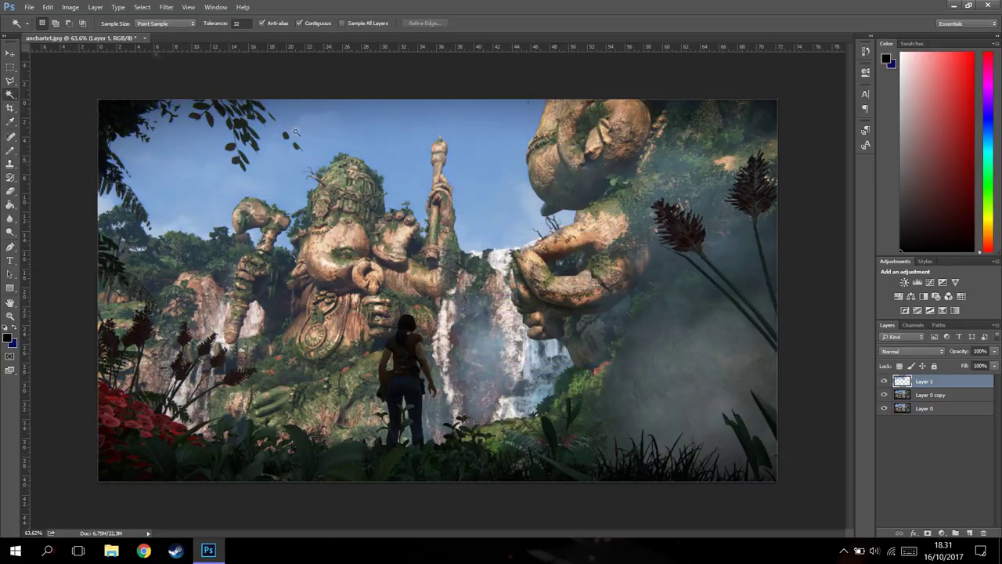
Step: Apply another Color Balance with Yellow -100 and Cyan–Red pushed toward Red
{"action": "left_click", "coordinate": [77, 8]}
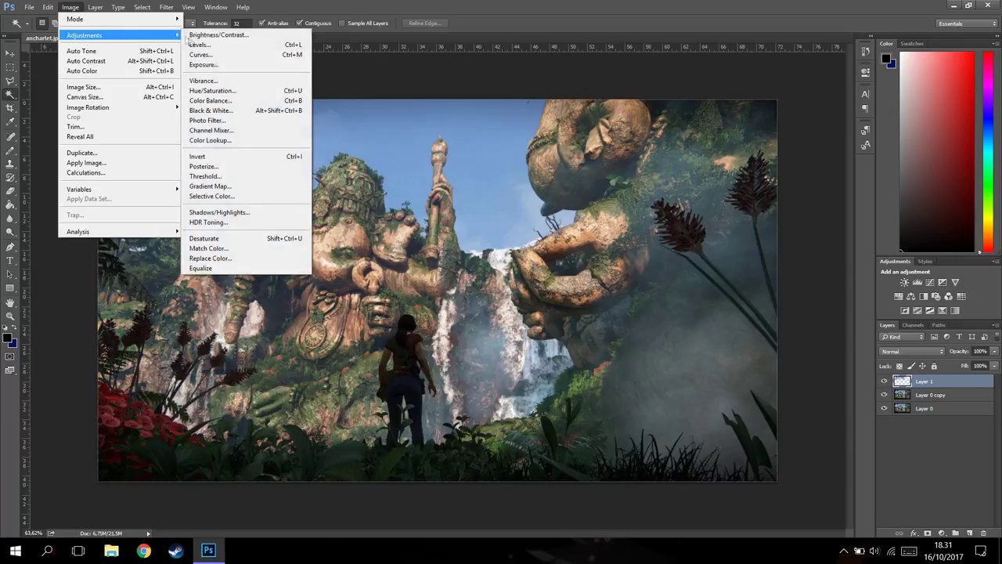
{"action": "left_click", "coordinate": [228, 100]}
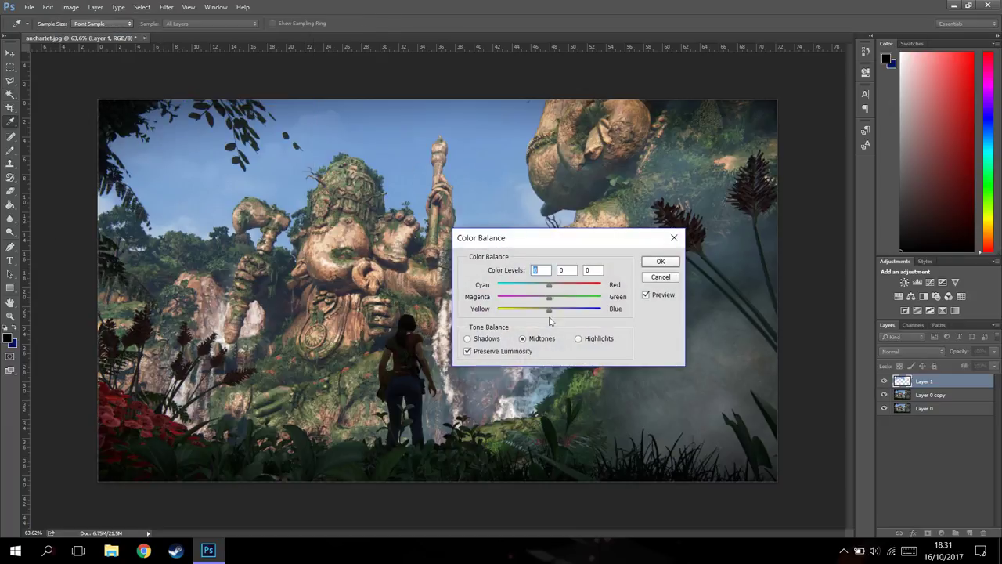
{"action": "left_click_drag", "start_coordinate": [548, 310], "coordinate": [468, 313]}
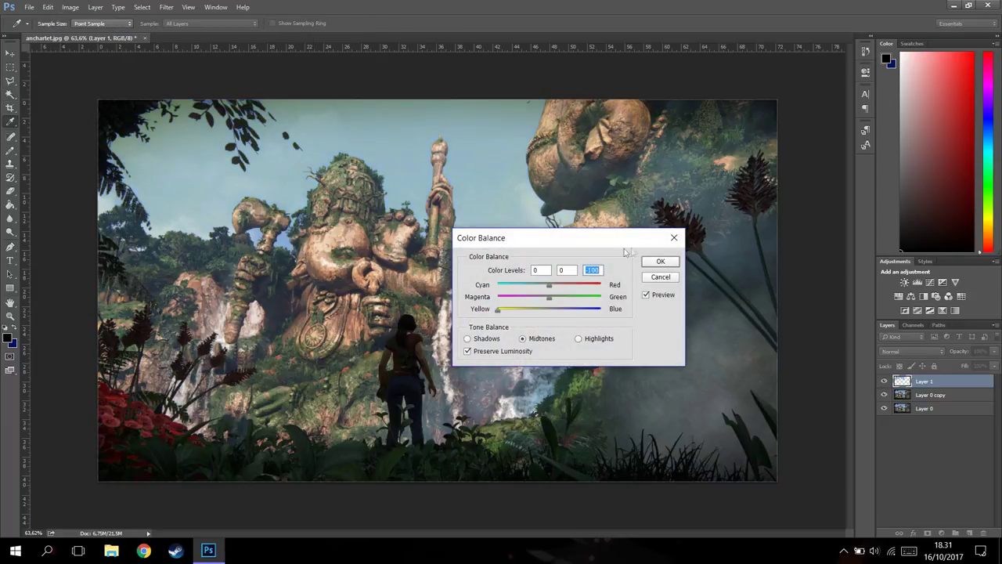
{"action": "mouse_move", "coordinate": [549, 297]}
{"action": "left_mouse_down"}
{"action": "mouse_move", "coordinate": [538, 296]}
{"action": "mouse_move", "coordinate": [596, 284]}
{"action": "left_mouse_up"}
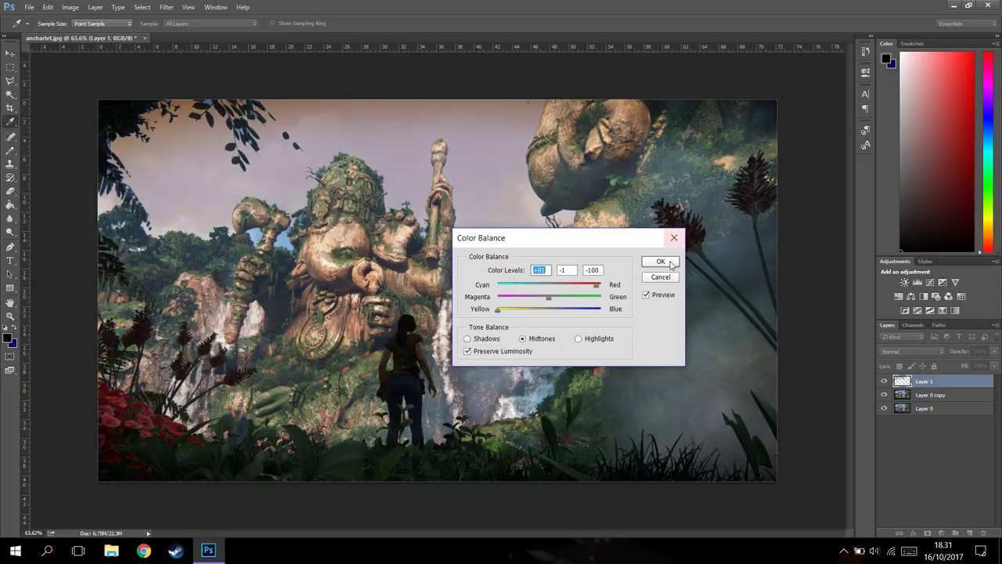
{"action": "left_click", "coordinate": [661, 261]}
Step: Apply a third Color Balance at Yellow -100 for the final warm yellow sky
{"action": "left_click", "coordinate": [71, 7]}
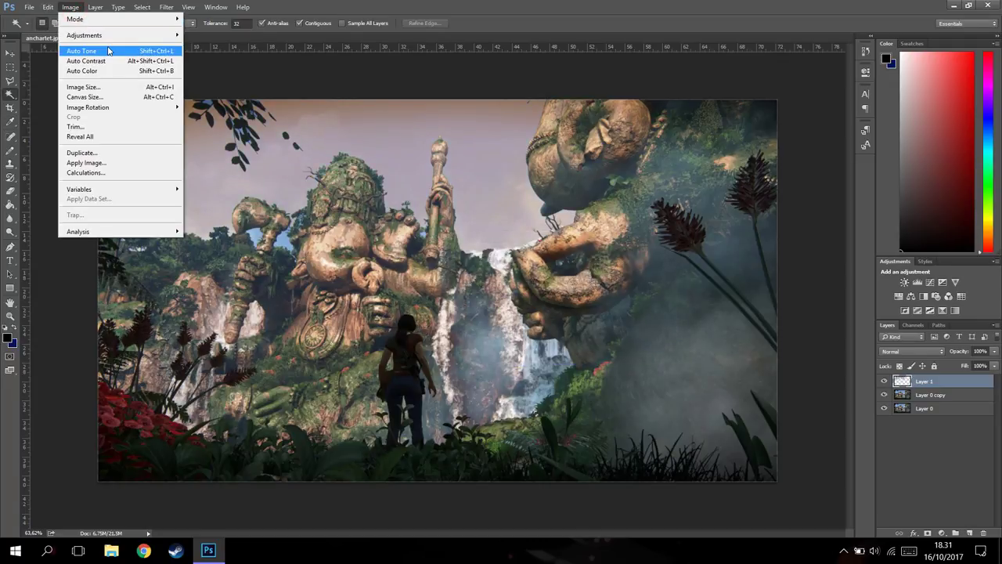
{"action": "mouse_move", "coordinate": [84, 35]}
{"action": "left_click", "coordinate": [225, 101]}
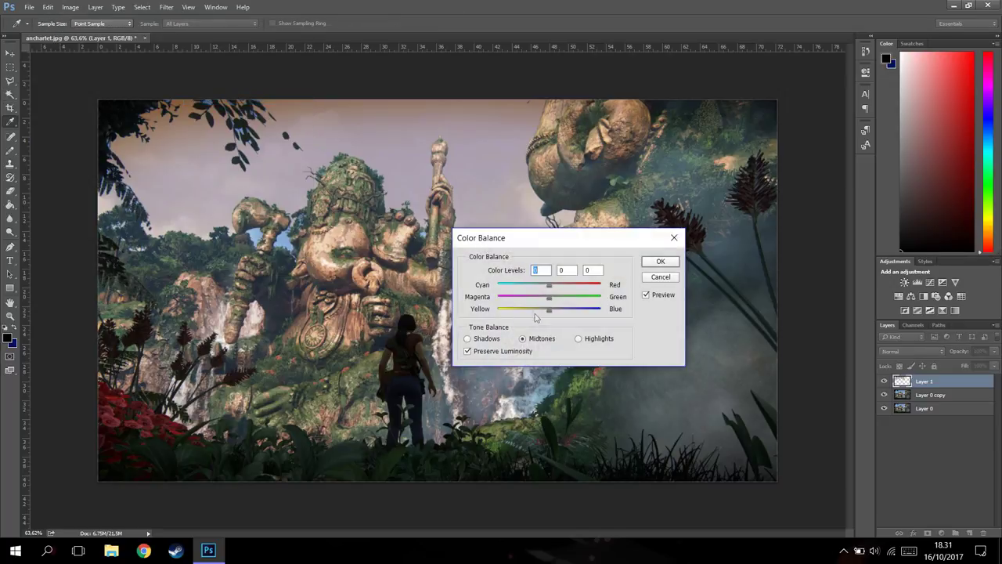
{"action": "left_click_drag", "start_coordinate": [548, 310], "coordinate": [470, 310]}
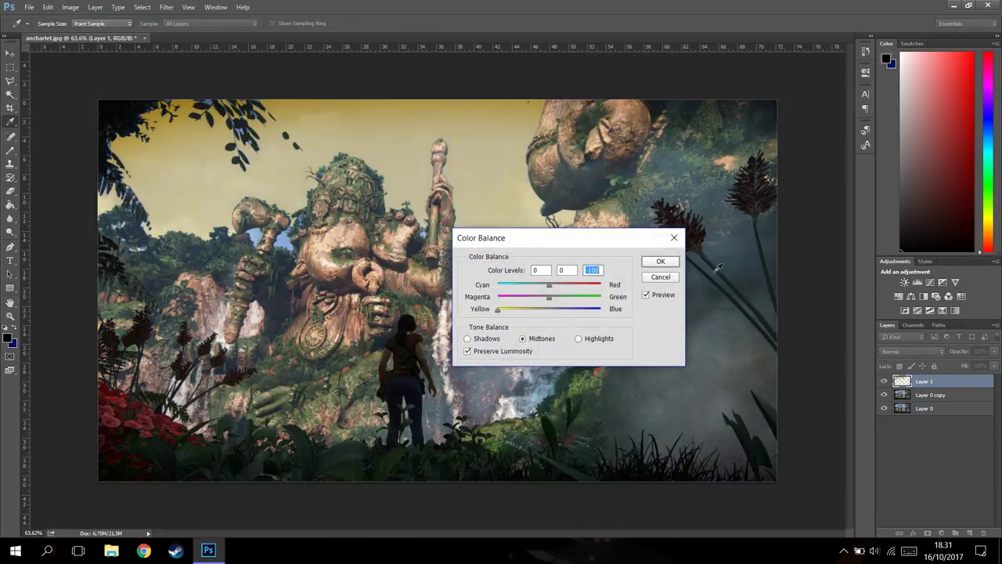
{"action": "left_click", "coordinate": [660, 260]}
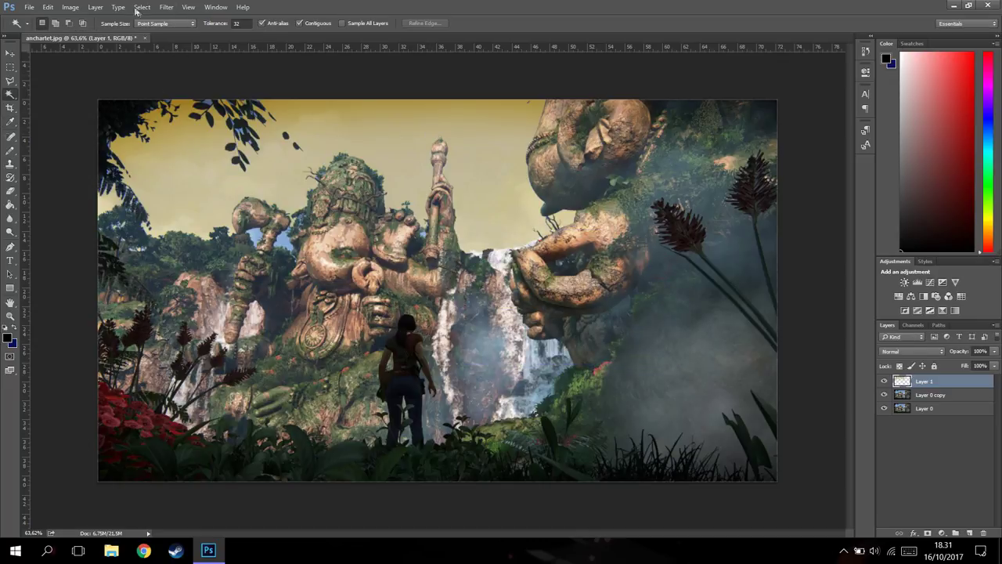
{"action": "left_click", "coordinate": [71, 7]}
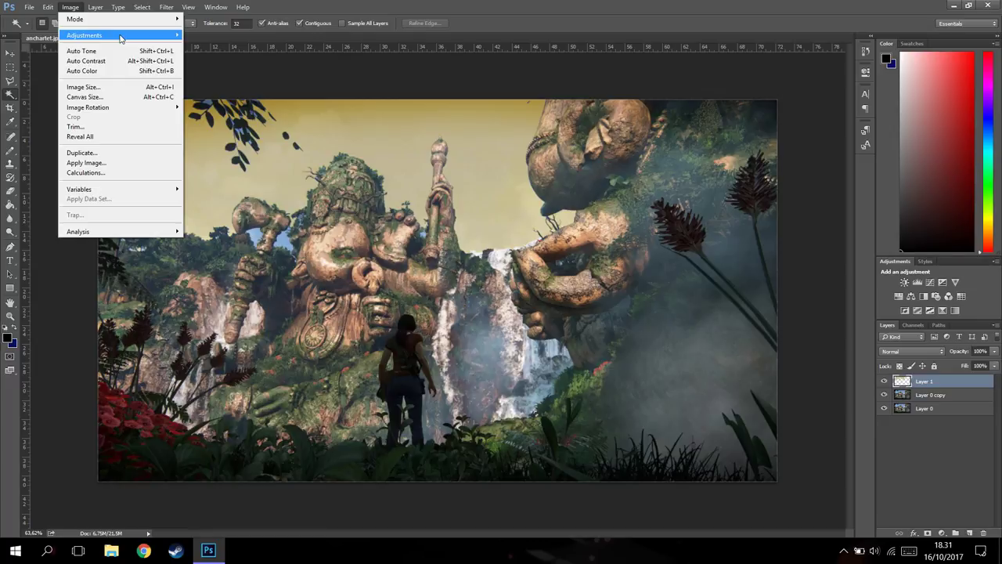
{"action": "mouse_move", "coordinate": [85, 35]}
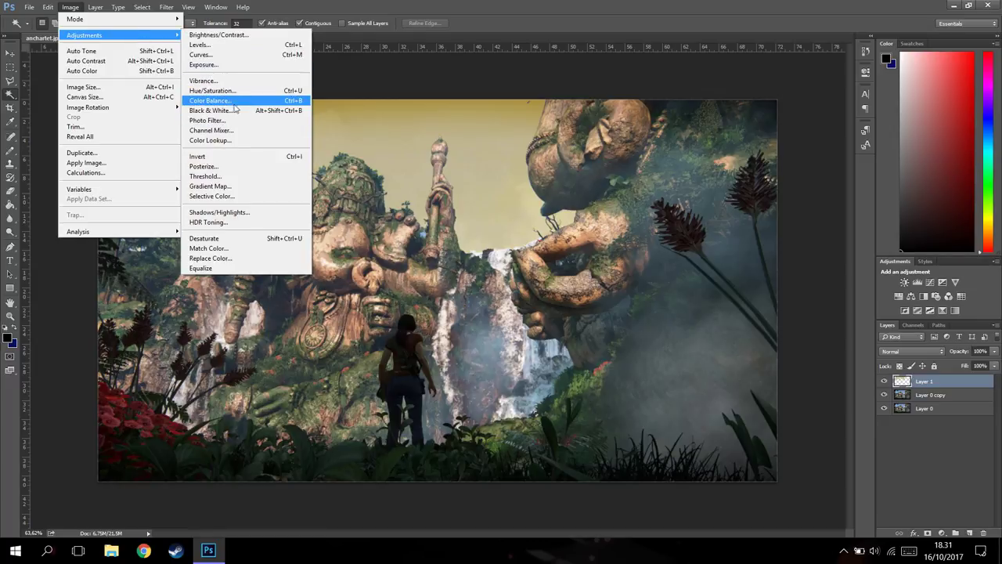
{"action": "left_click", "coordinate": [237, 102]}
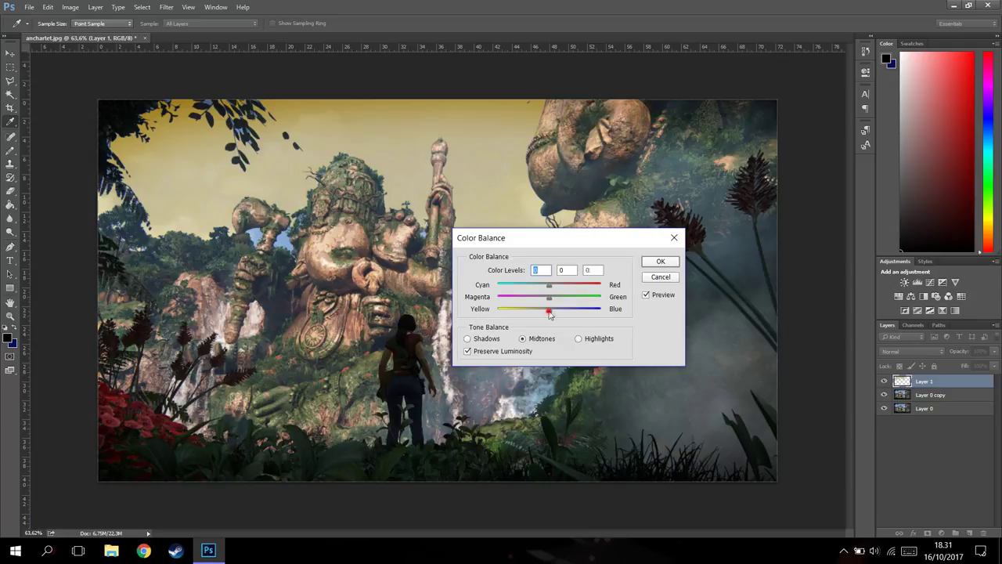
{"action": "left_click_drag", "start_coordinate": [549, 310], "coordinate": [604, 307]}
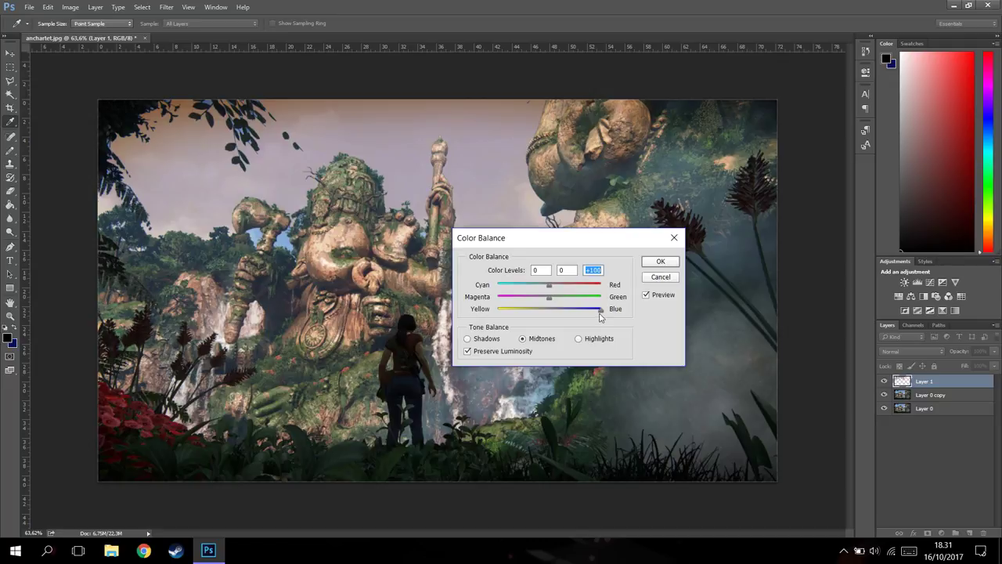
{"action": "left_click_drag", "start_coordinate": [600, 313], "coordinate": [551, 314]}
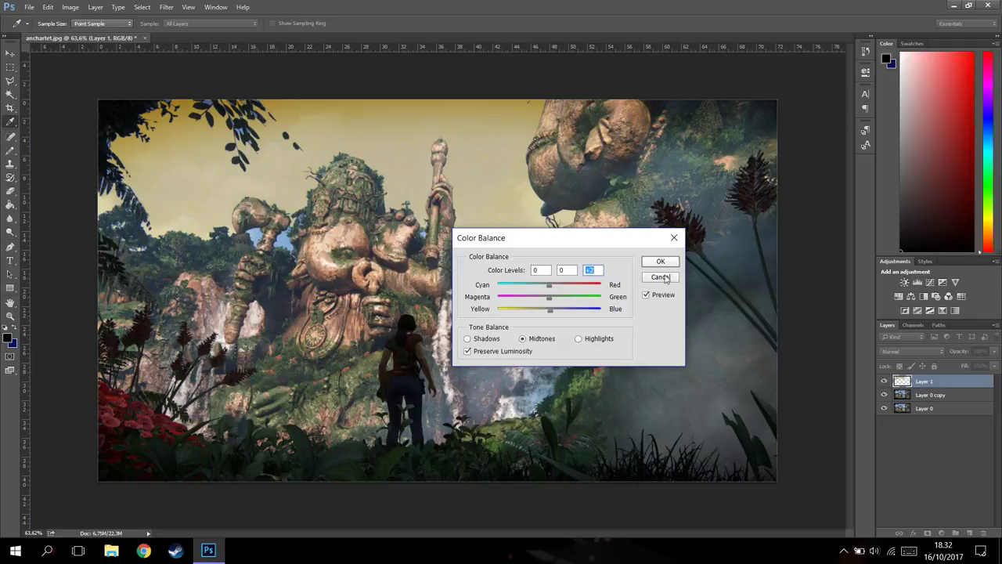
{"action": "left_click", "coordinate": [662, 263]}
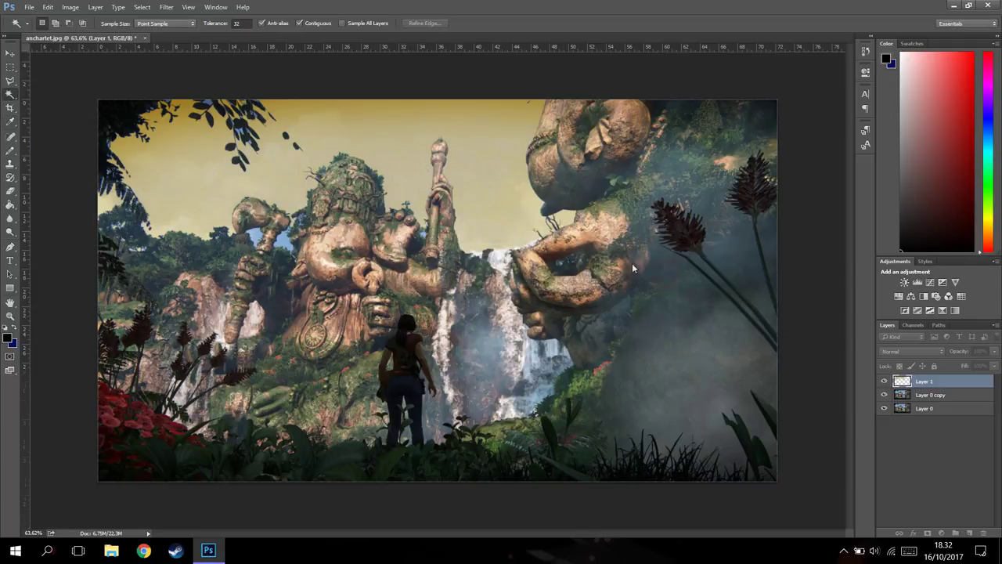
{"action": "left_click", "coordinate": [884, 380]}
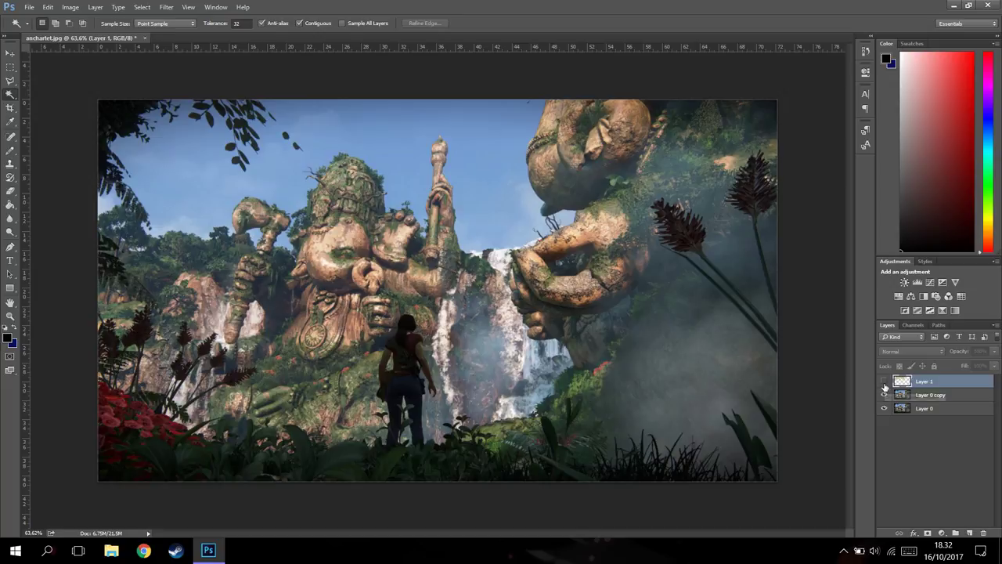
{"action": "left_click", "coordinate": [883, 380]}
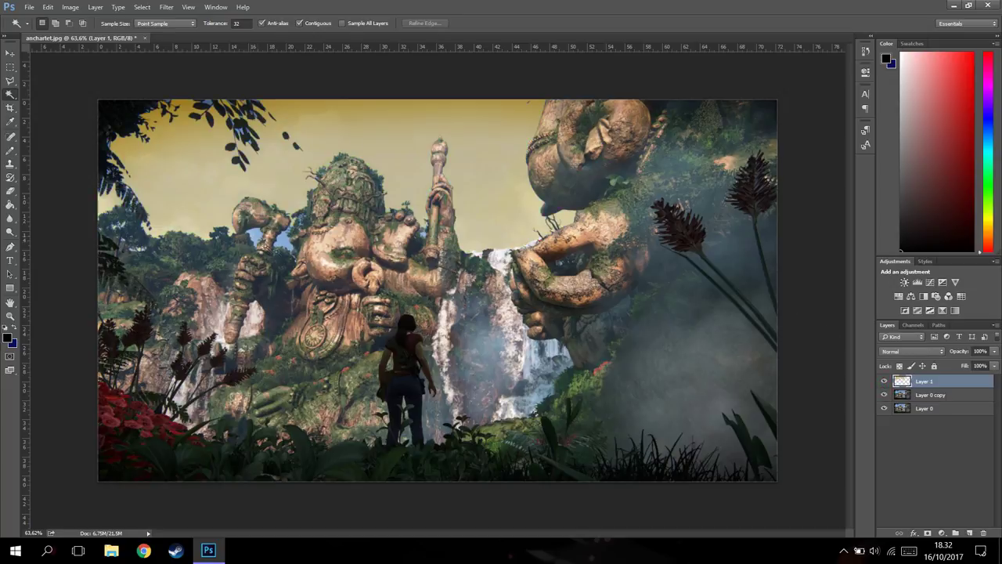
{"action": "scroll", "coordinate": [289, 251], "scroll_direction": "up", "scroll_amount": 2}
{"action": "scroll", "coordinate": [274, 251], "scroll_direction": "up", "scroll_amount": 3}
{"action": "scroll", "coordinate": [270, 250], "scroll_direction": "up", "scroll_amount": 3}
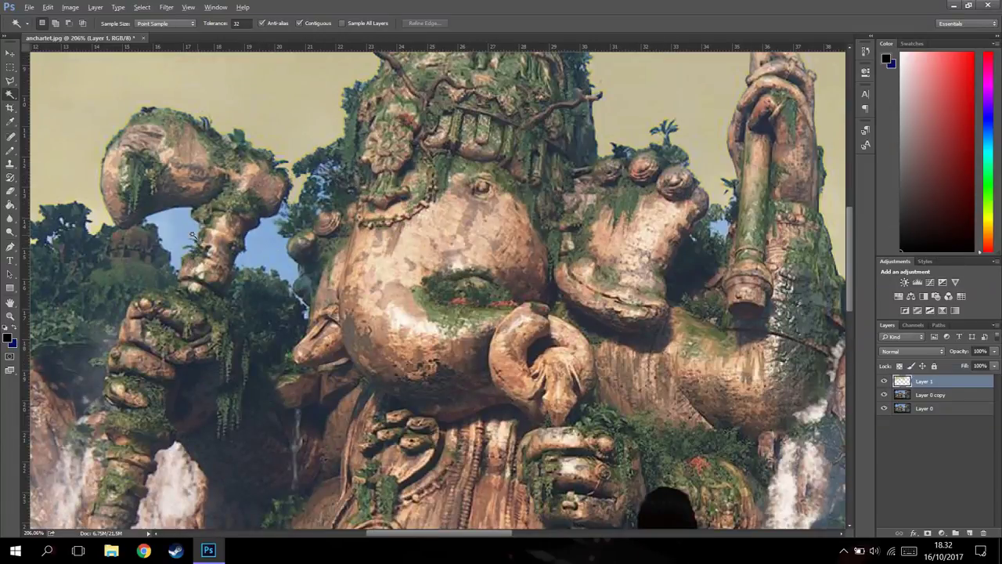
{"action": "scroll", "coordinate": [193, 235], "scroll_direction": "down", "scroll_amount": 1}
{"action": "scroll", "coordinate": [279, 206], "scroll_direction": "down", "scroll_amount": 4}
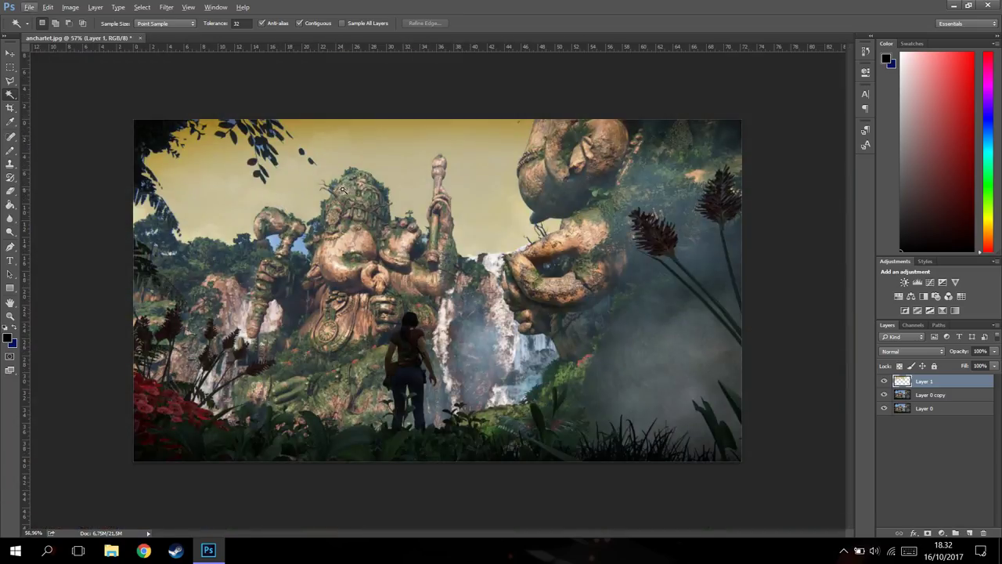